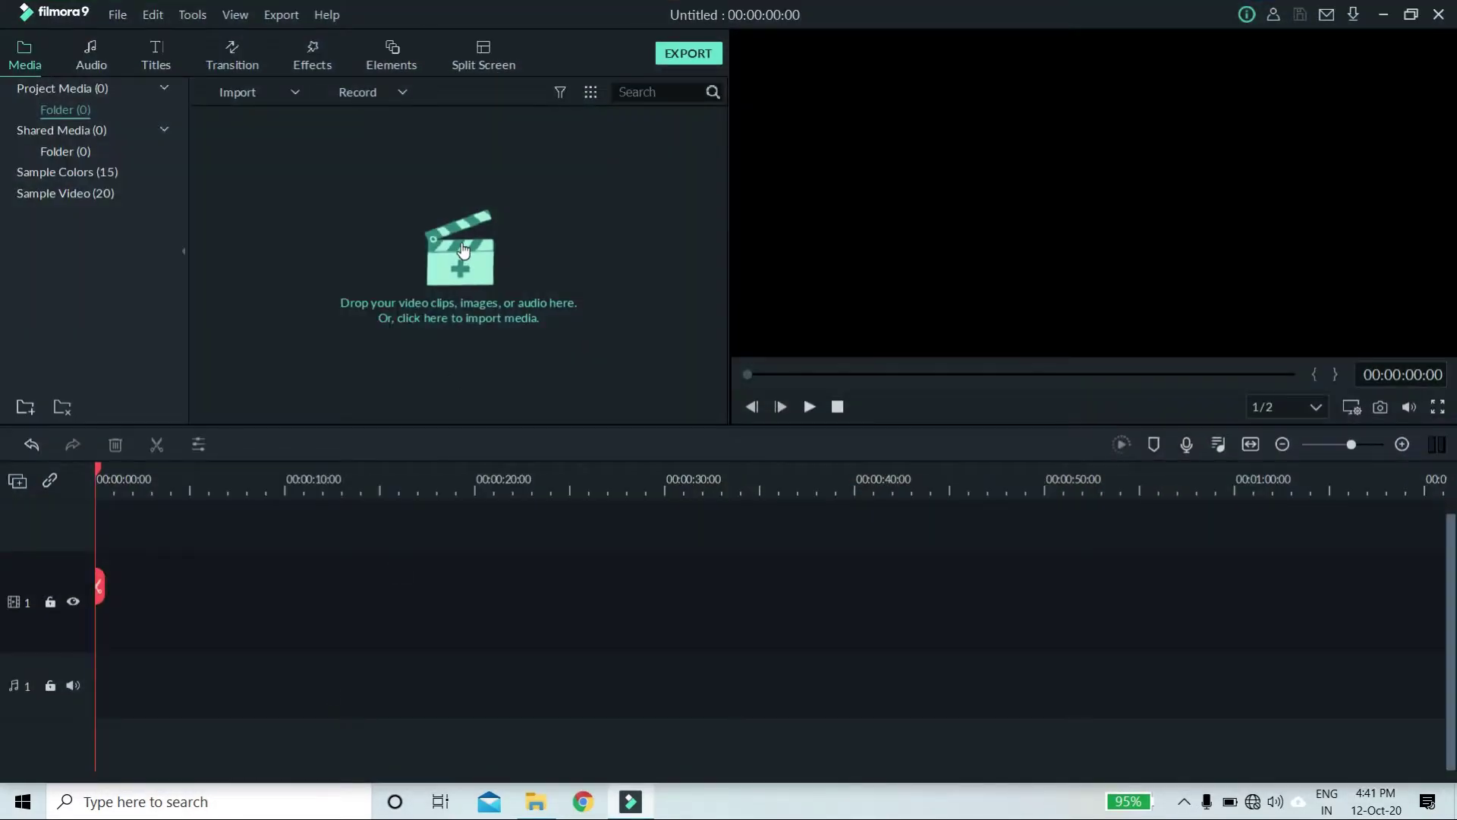
Import the PicsArt wall image and the VID_20201011_193716 video from E:\New folder
{"action": "left_click", "coordinate": [444, 279]}
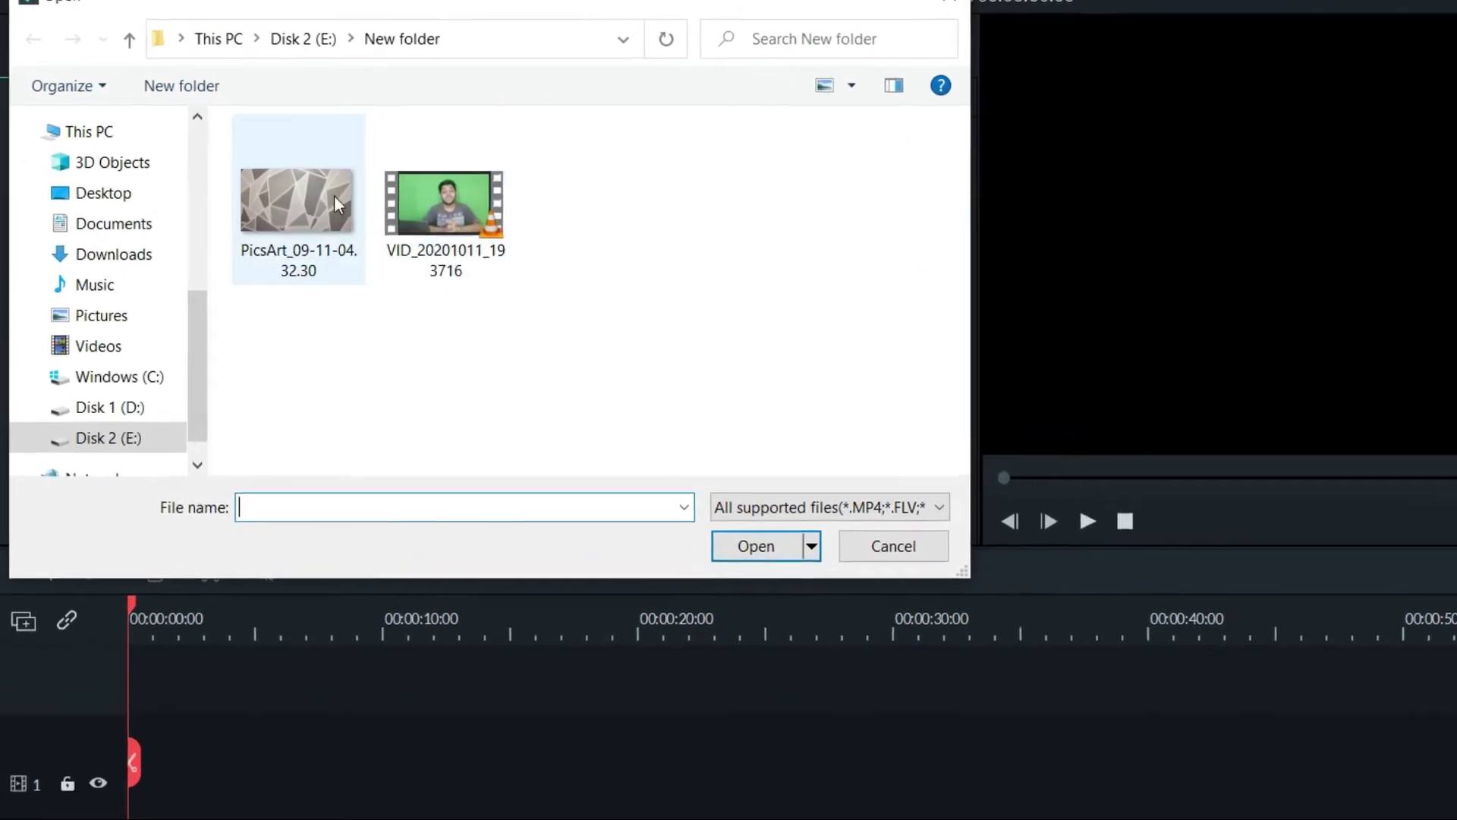
{"action": "key", "text": "ctrl+a"}
{"action": "left_click", "coordinate": [886, 629]}
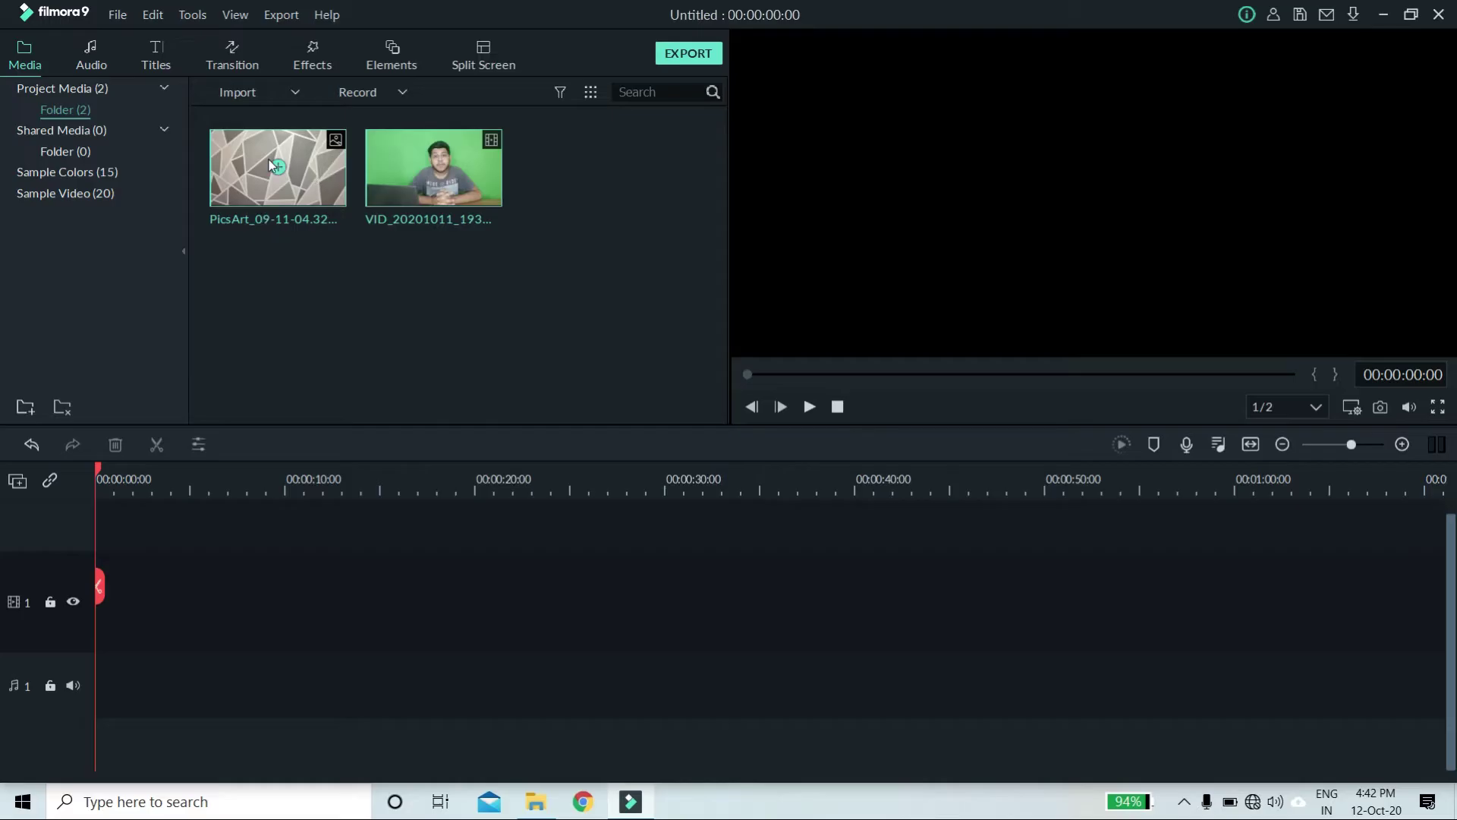
Place the PicsArt wall image on video track 1, lock it, and rewind to 00:00:00:00
{"action": "left_click", "coordinate": [280, 168]}
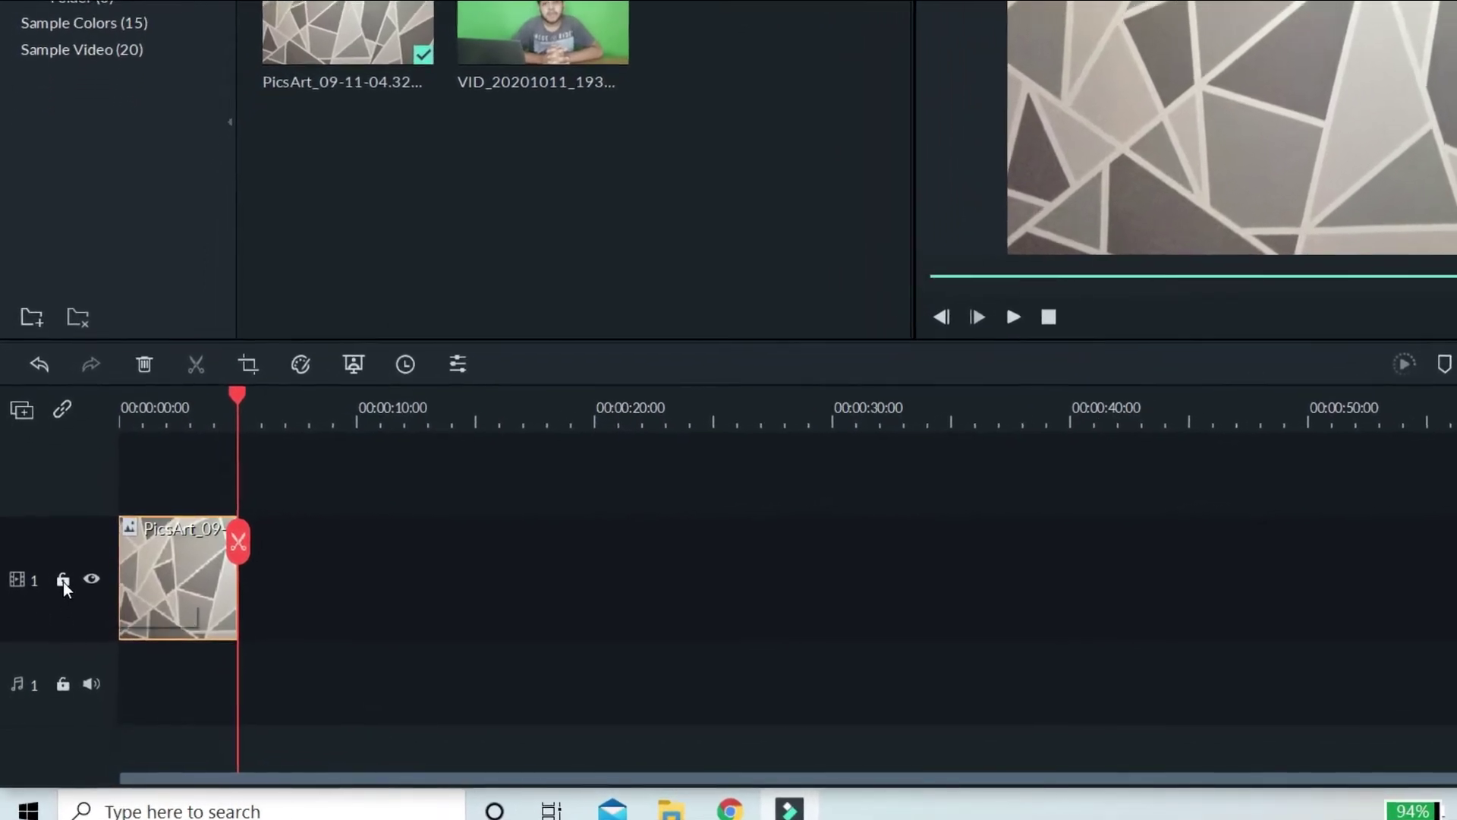
{"action": "left_click", "coordinate": [62, 581]}
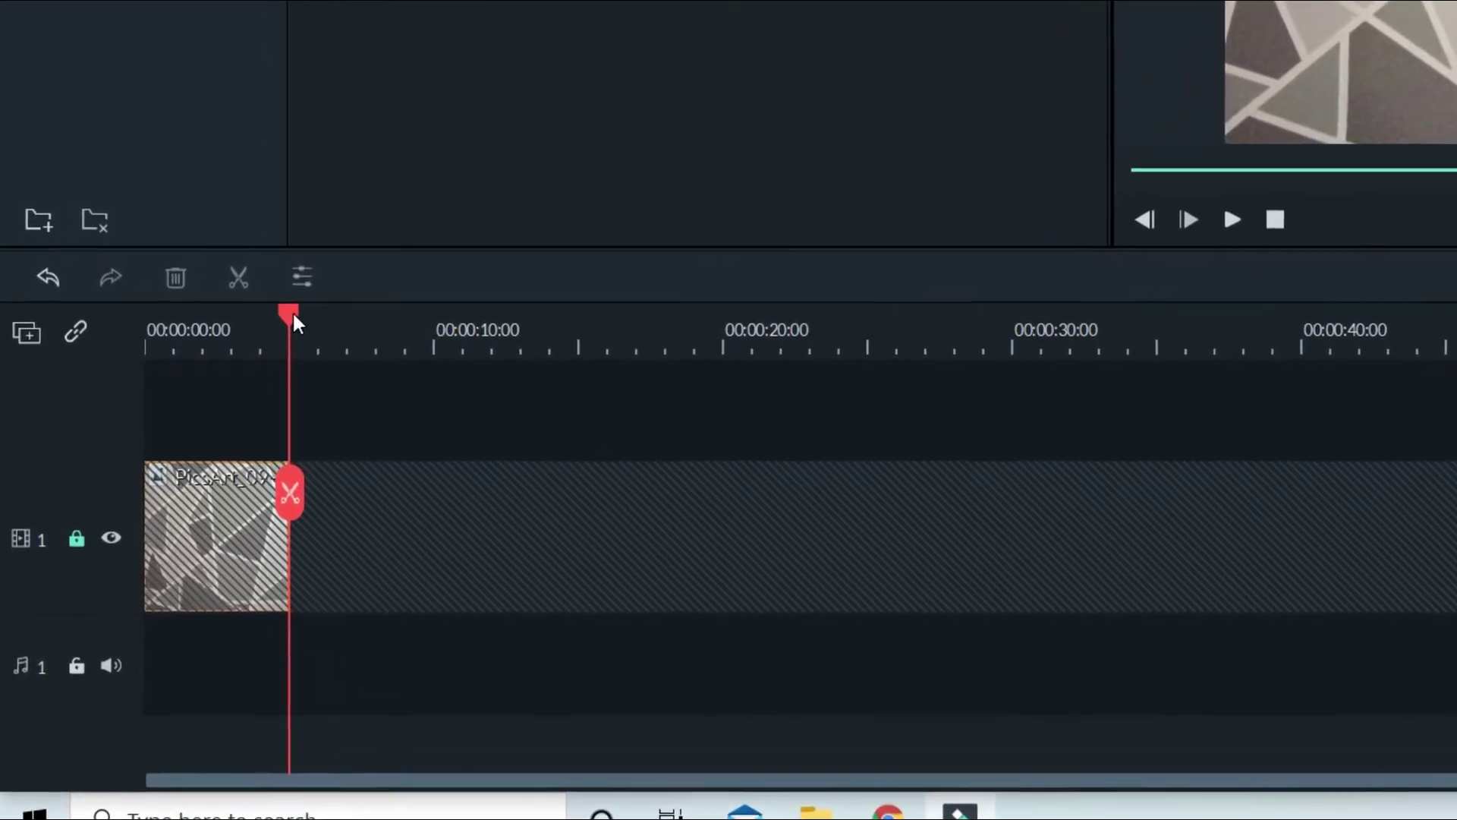
{"action": "left_click_drag", "start_coordinate": [293, 312], "coordinate": [141, 343]}
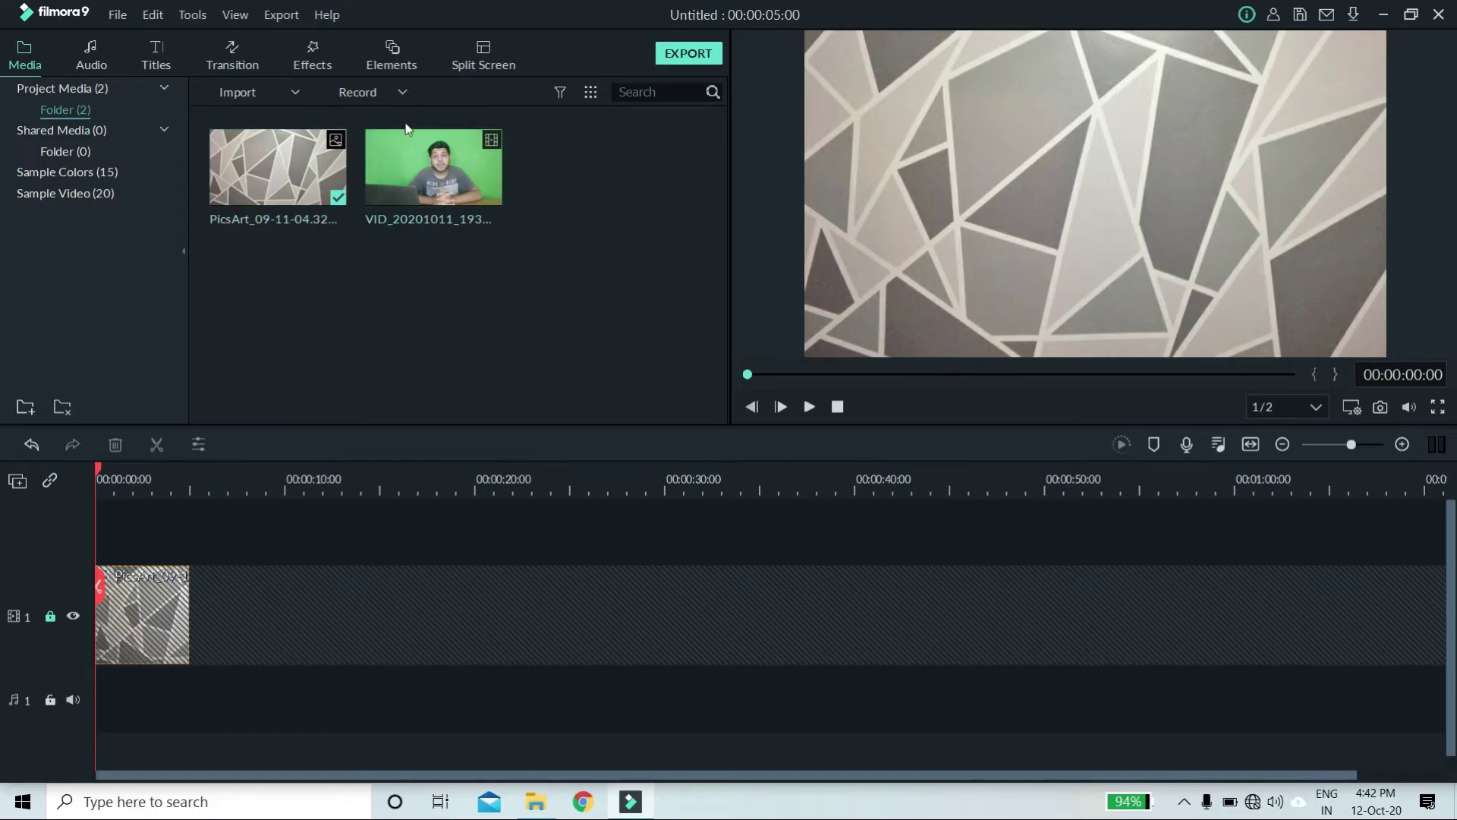
Add the green-screen video on track 2, trim it to 2:24–57:07, and stretch the wall image to match
{"action": "left_click", "coordinate": [432, 167]}
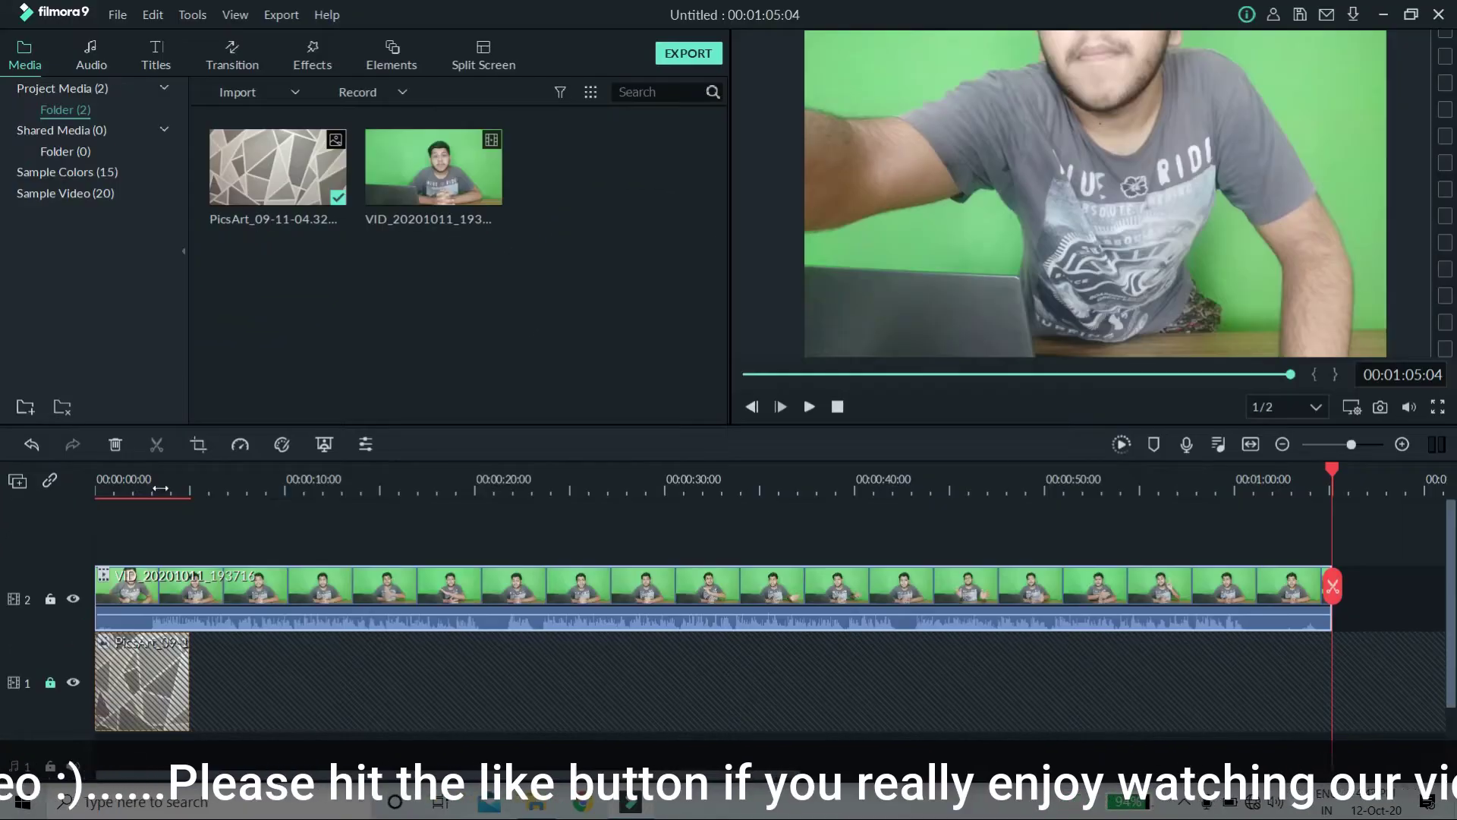
{"action": "left_click", "coordinate": [152, 486]}
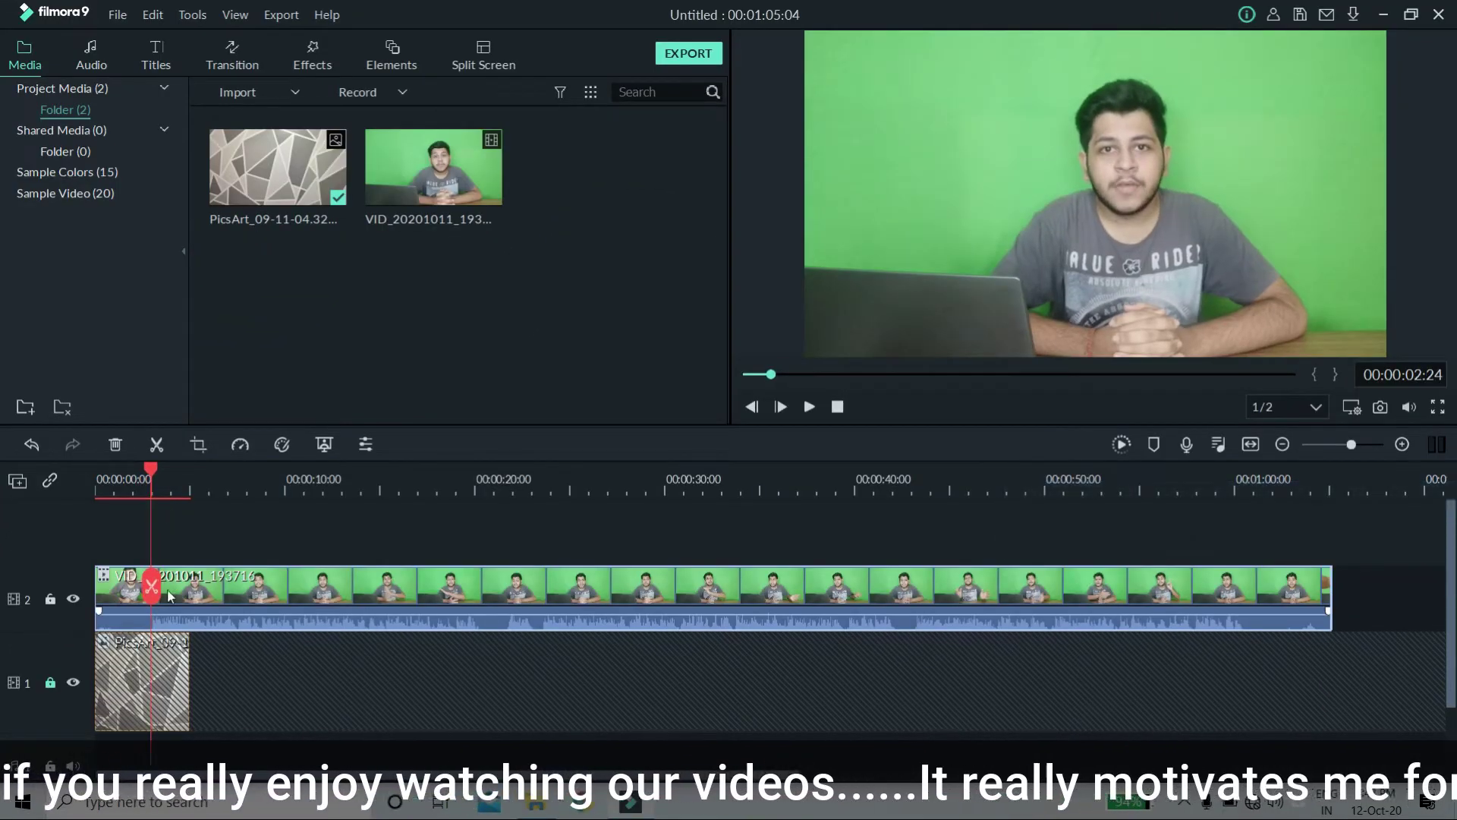
{"action": "key", "text": "alt+["}
{"action": "left_click", "coordinate": [1180, 489]}
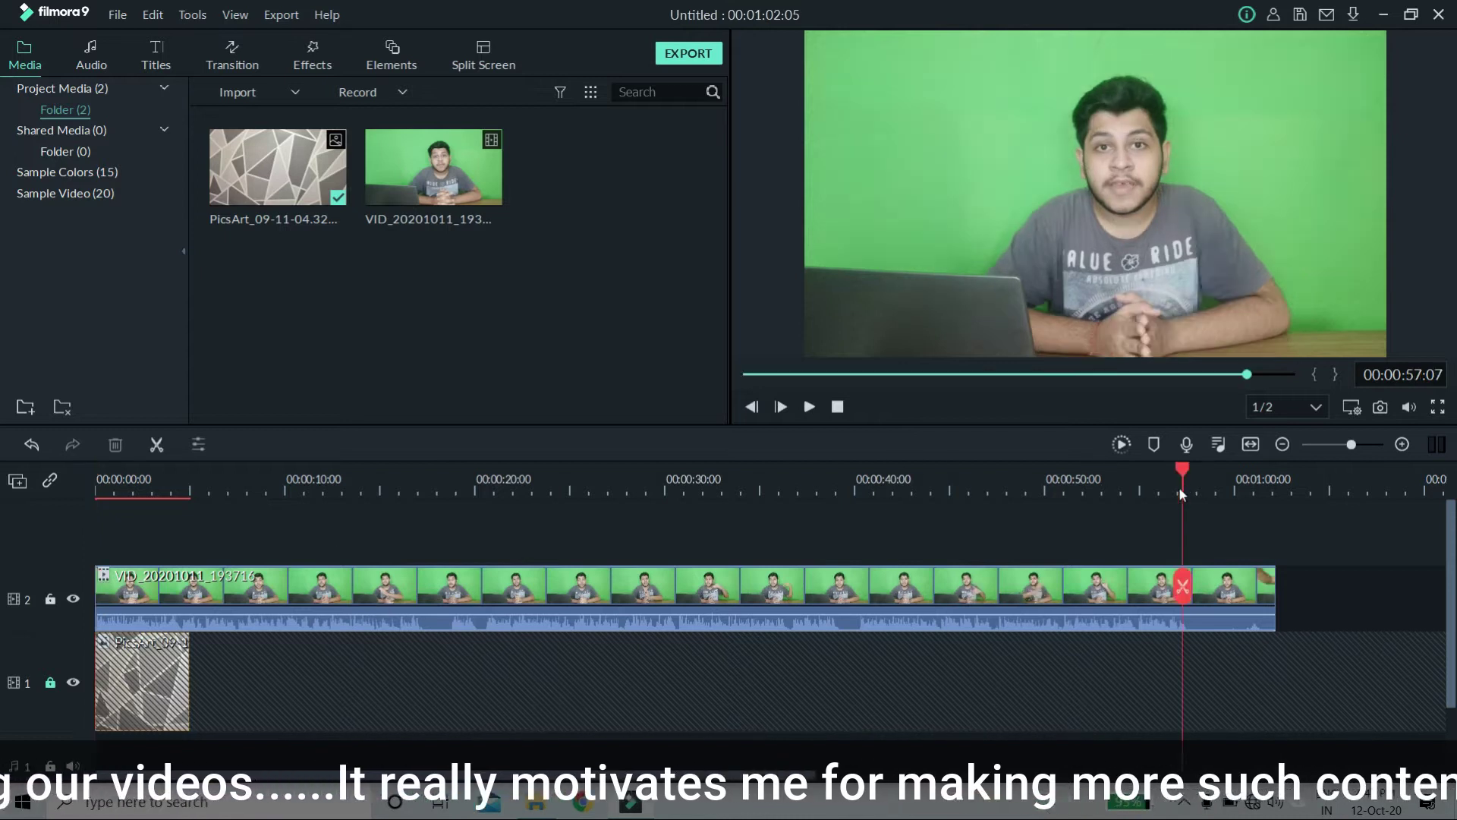
{"action": "key", "text": "Delete"}
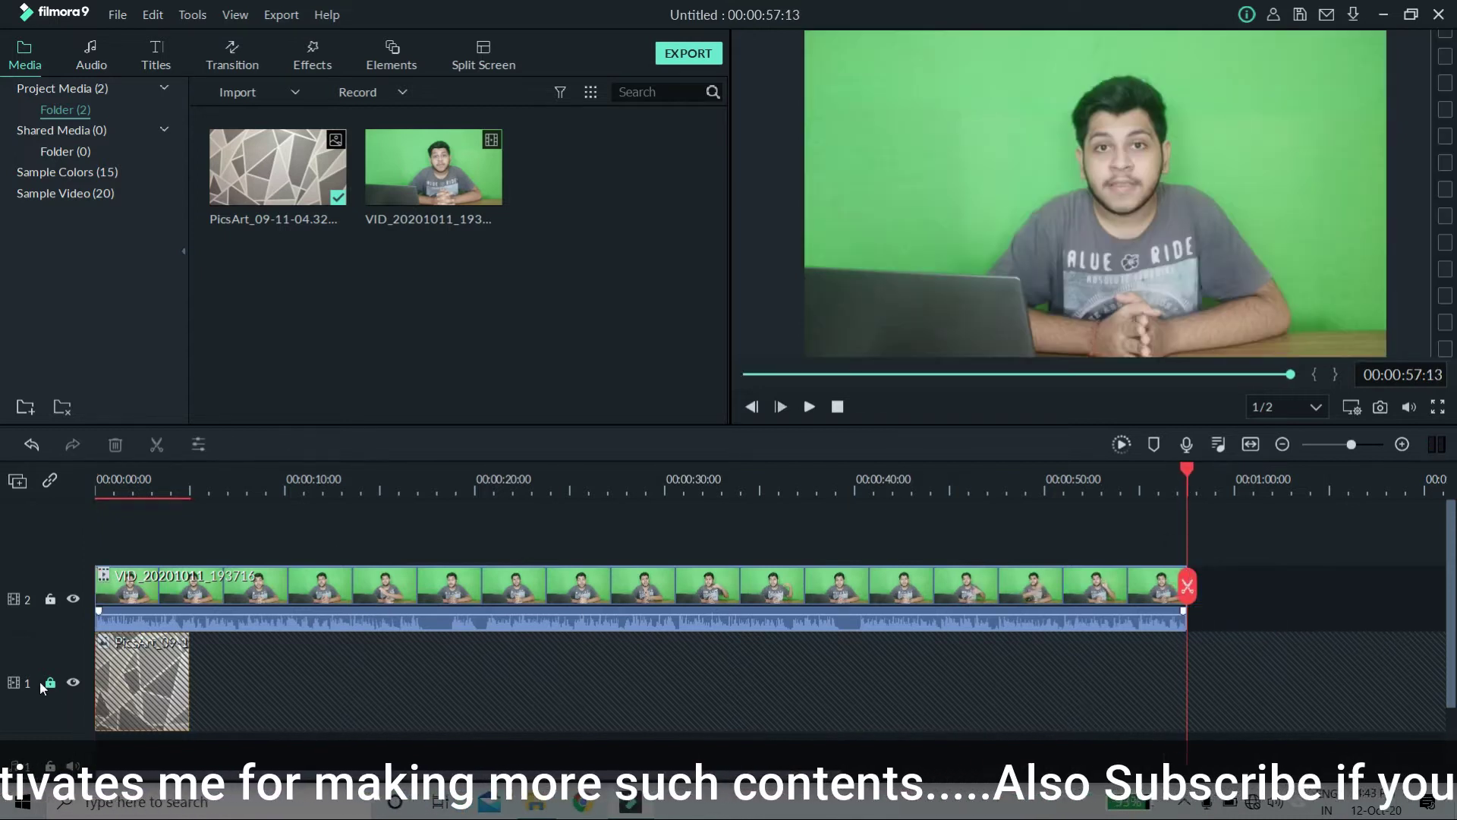
{"action": "left_click", "coordinate": [49, 683]}
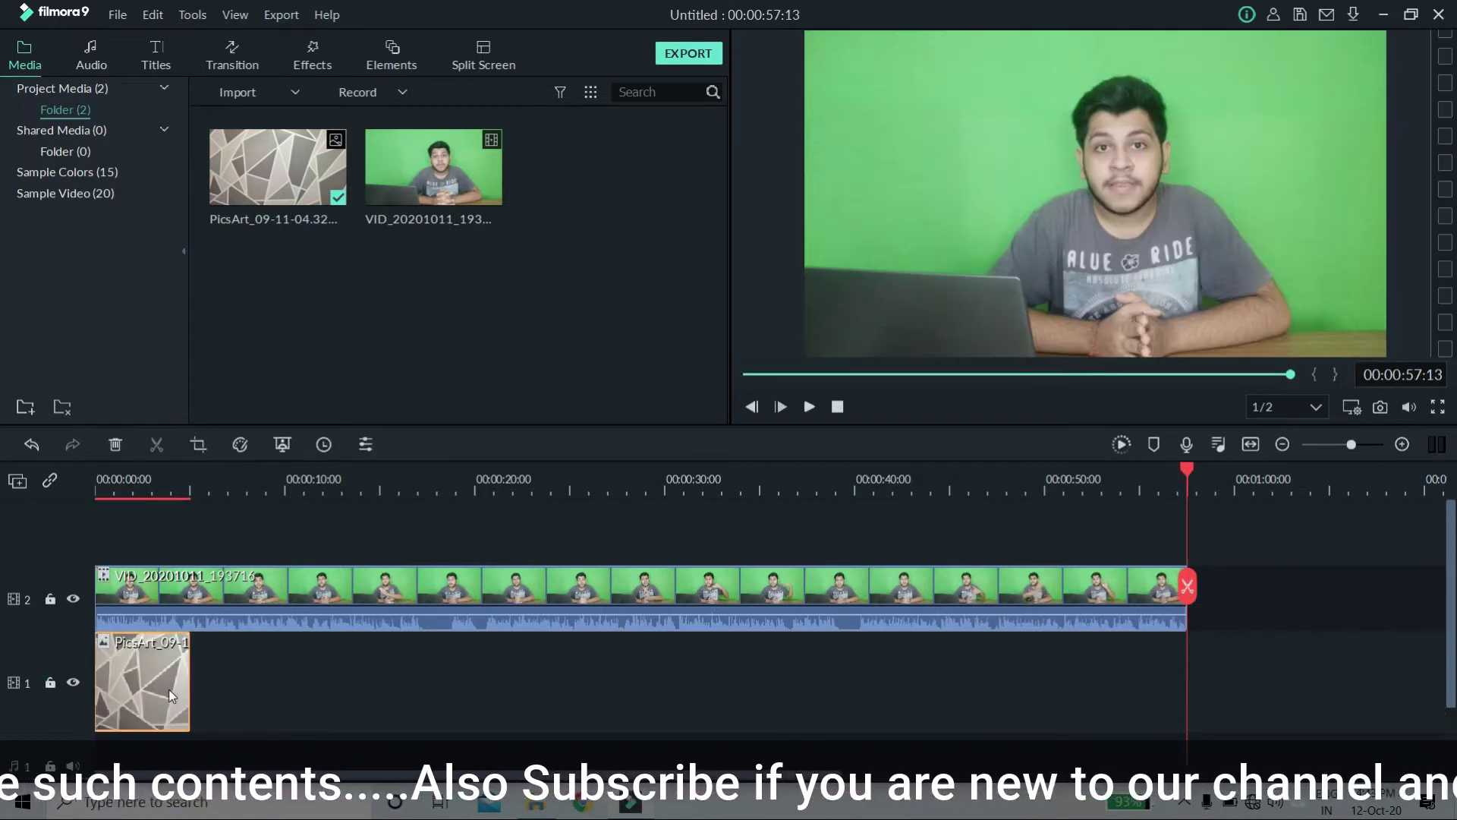
{"action": "left_click_drag", "start_coordinate": [188, 695], "coordinate": [1193, 679]}
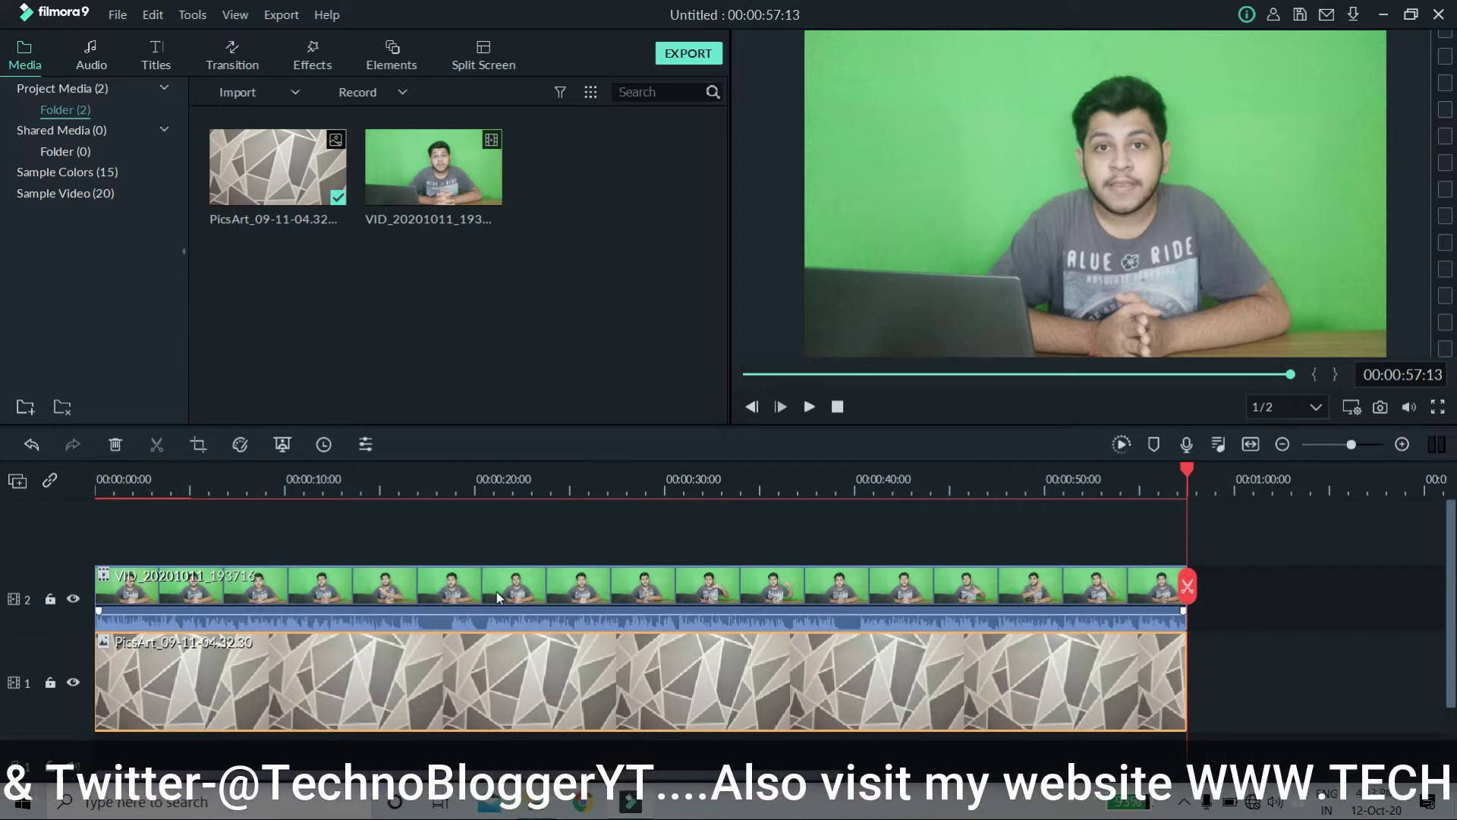
Turn on Chroma Key for the VID_20201011_193716 clip on track 2
{"action": "double_click", "coordinate": [496, 591]}
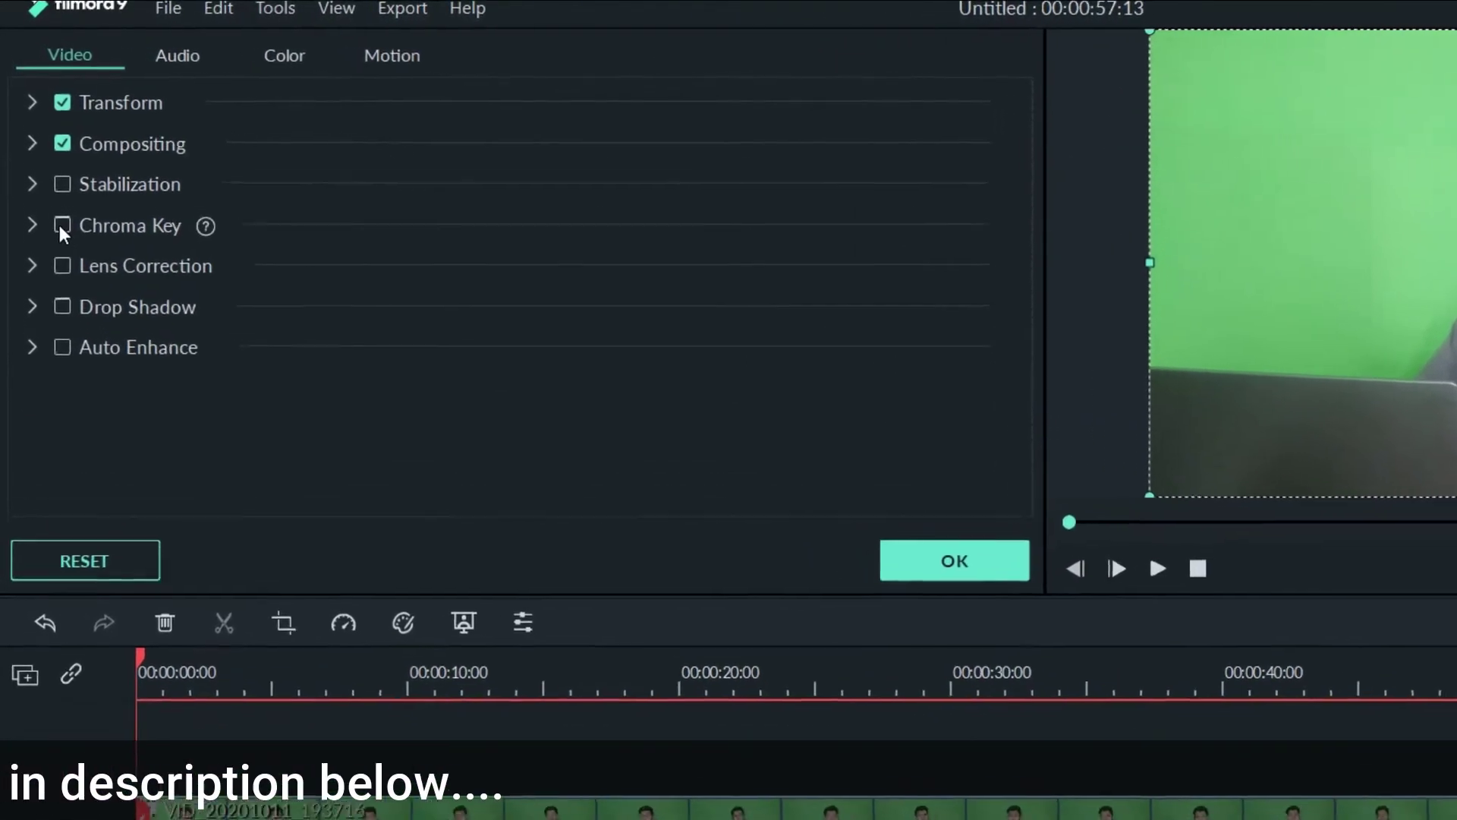
{"action": "left_click", "coordinate": [68, 244]}
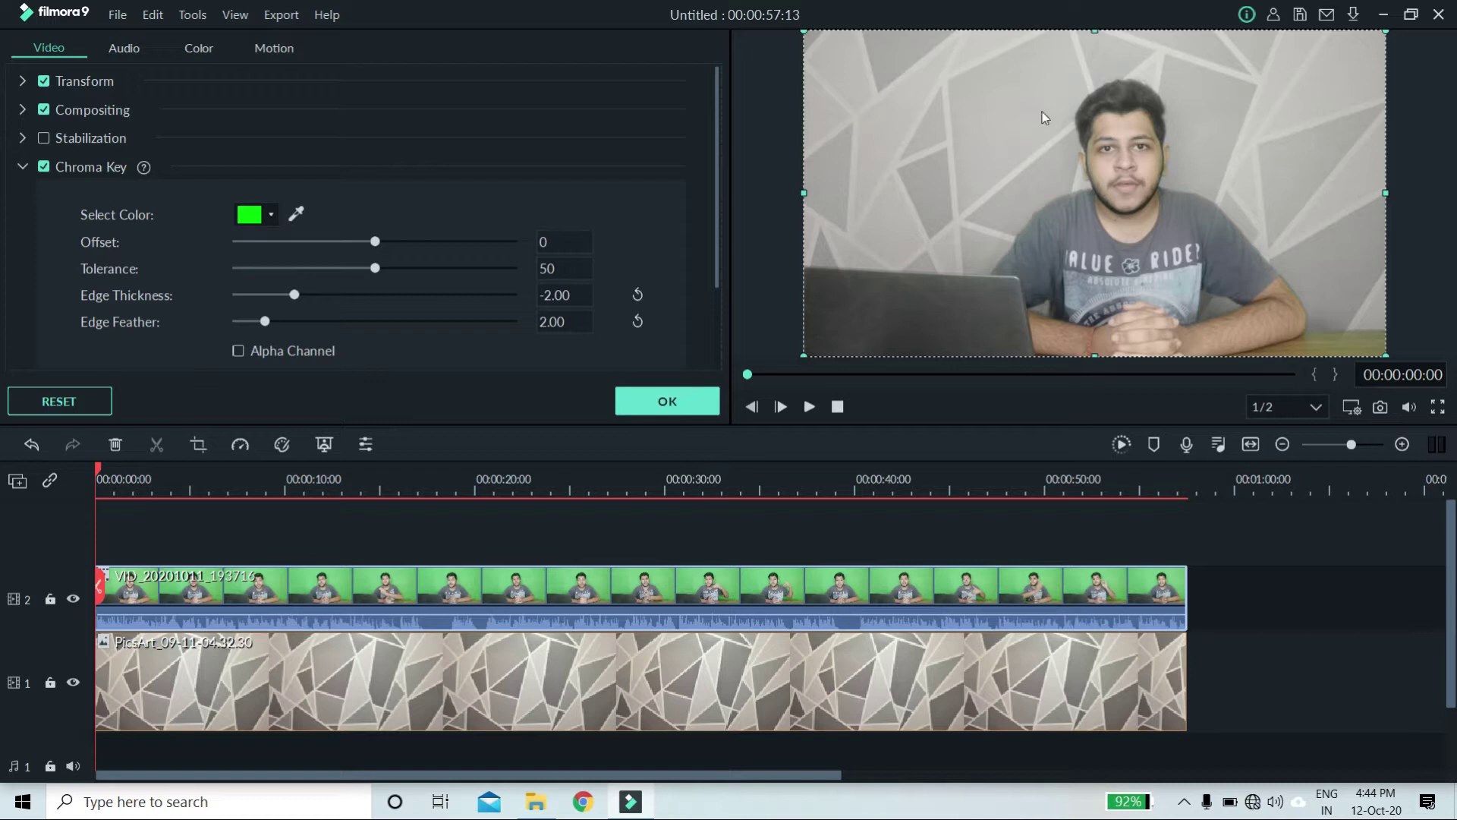
Compare the key with the green-screen track hidden, try low Offset values, and set Tolerance to 54
{"action": "left_click", "coordinate": [73, 599]}
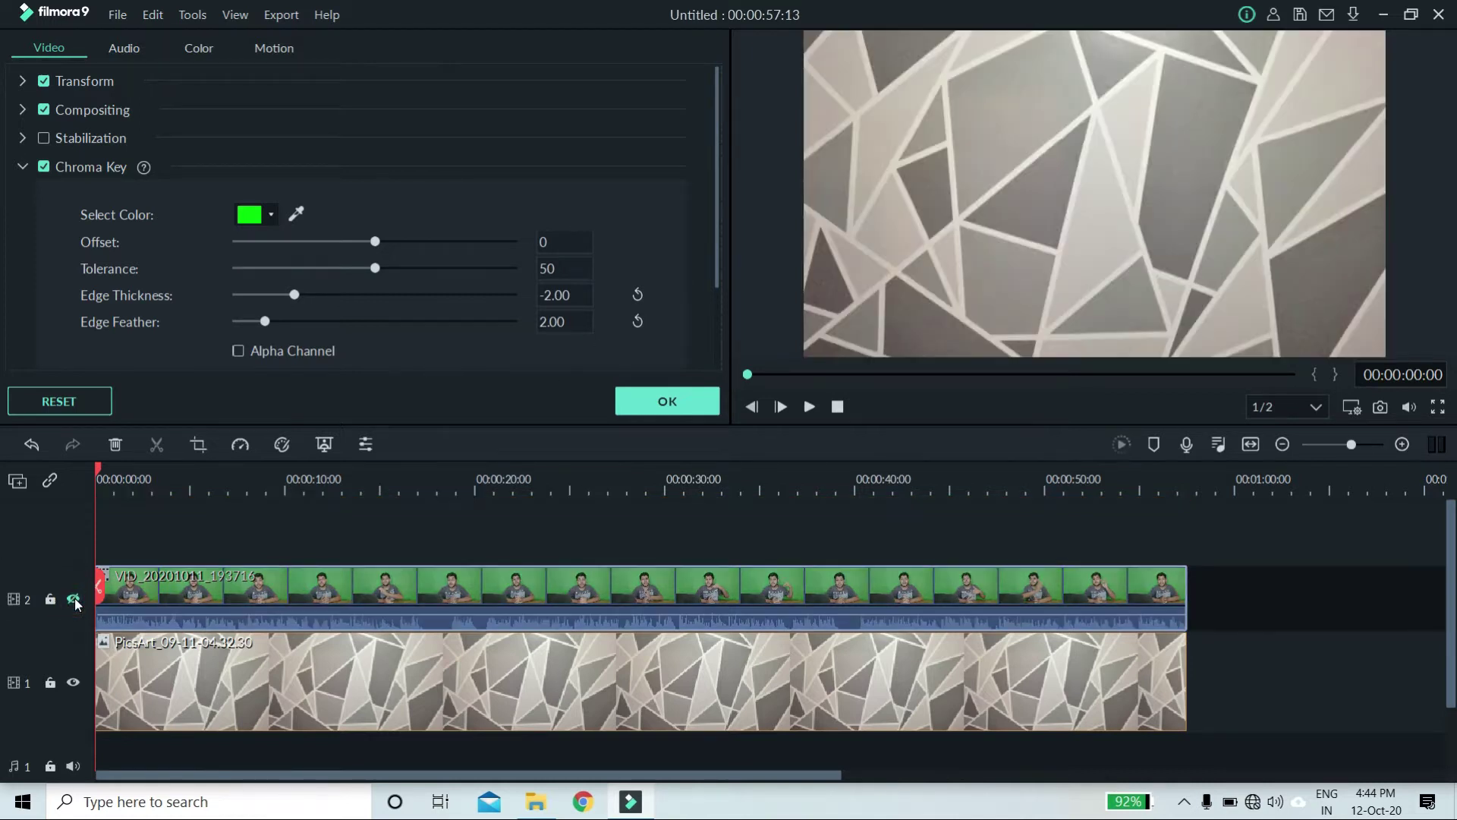
{"action": "left_click", "coordinate": [74, 600]}
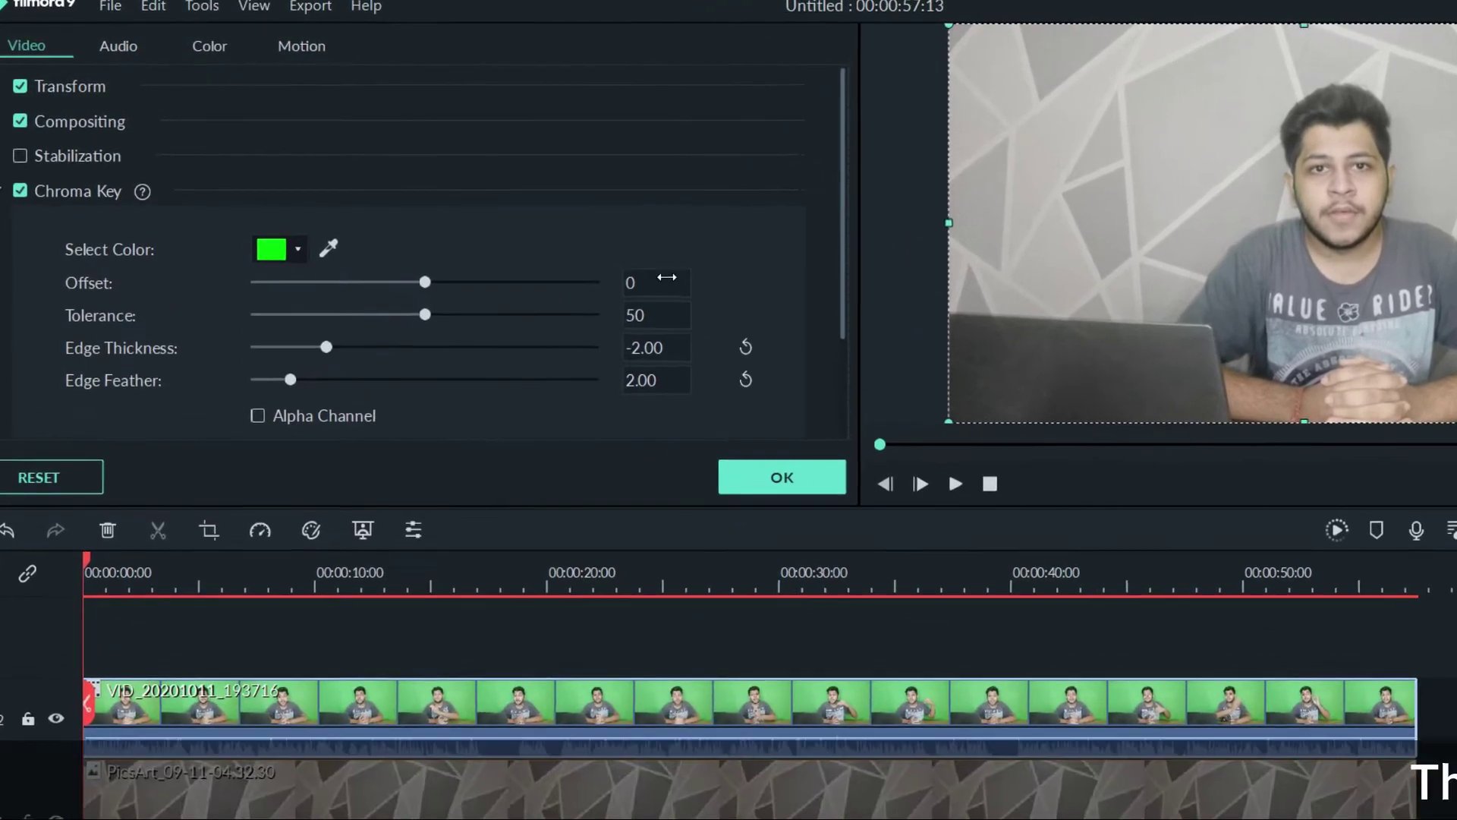
{"action": "left_click", "coordinate": [628, 265]}
{"action": "type", "text": "5"}
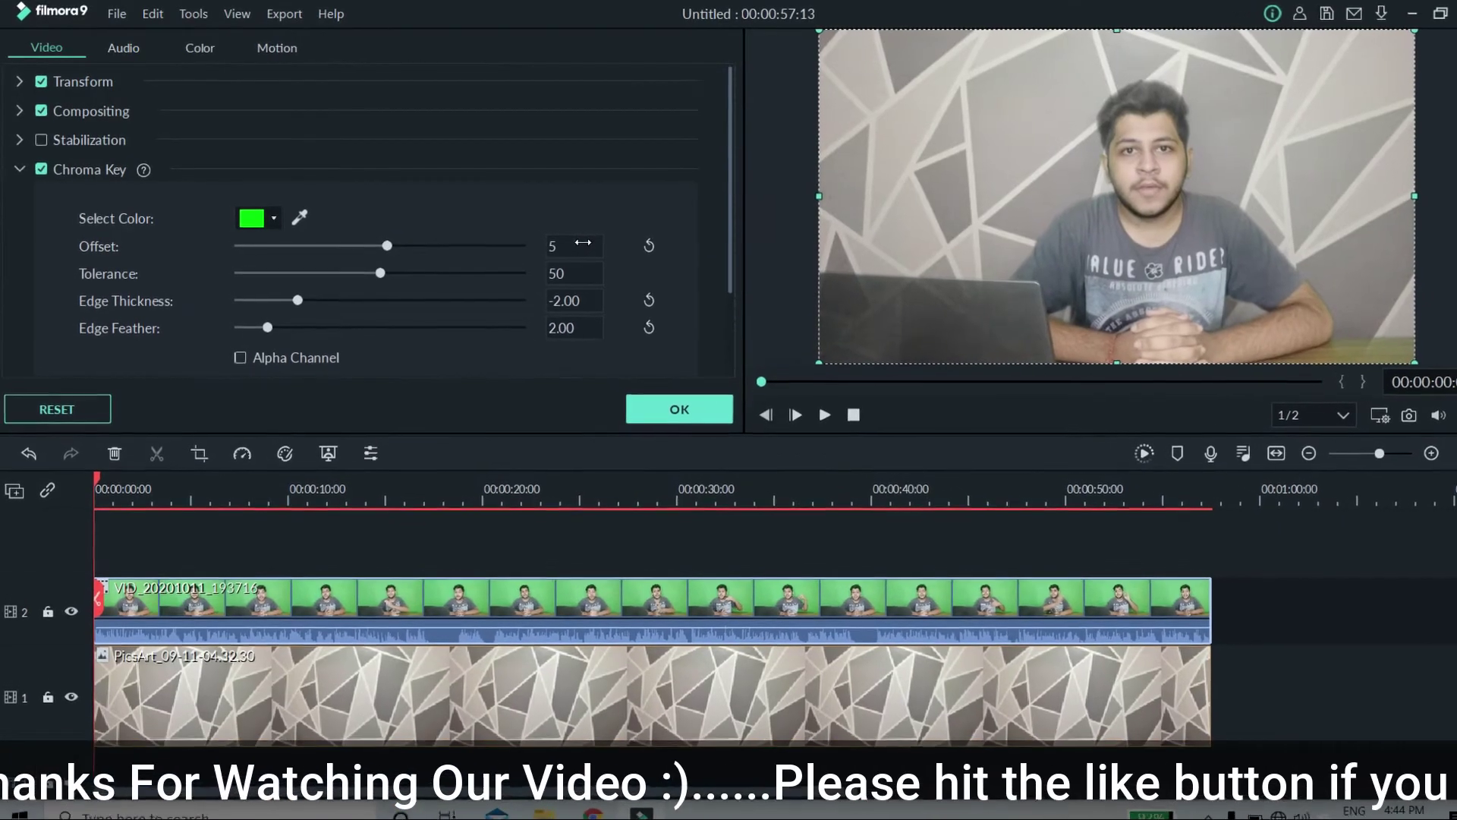
{"action": "left_click", "coordinate": [584, 243]}
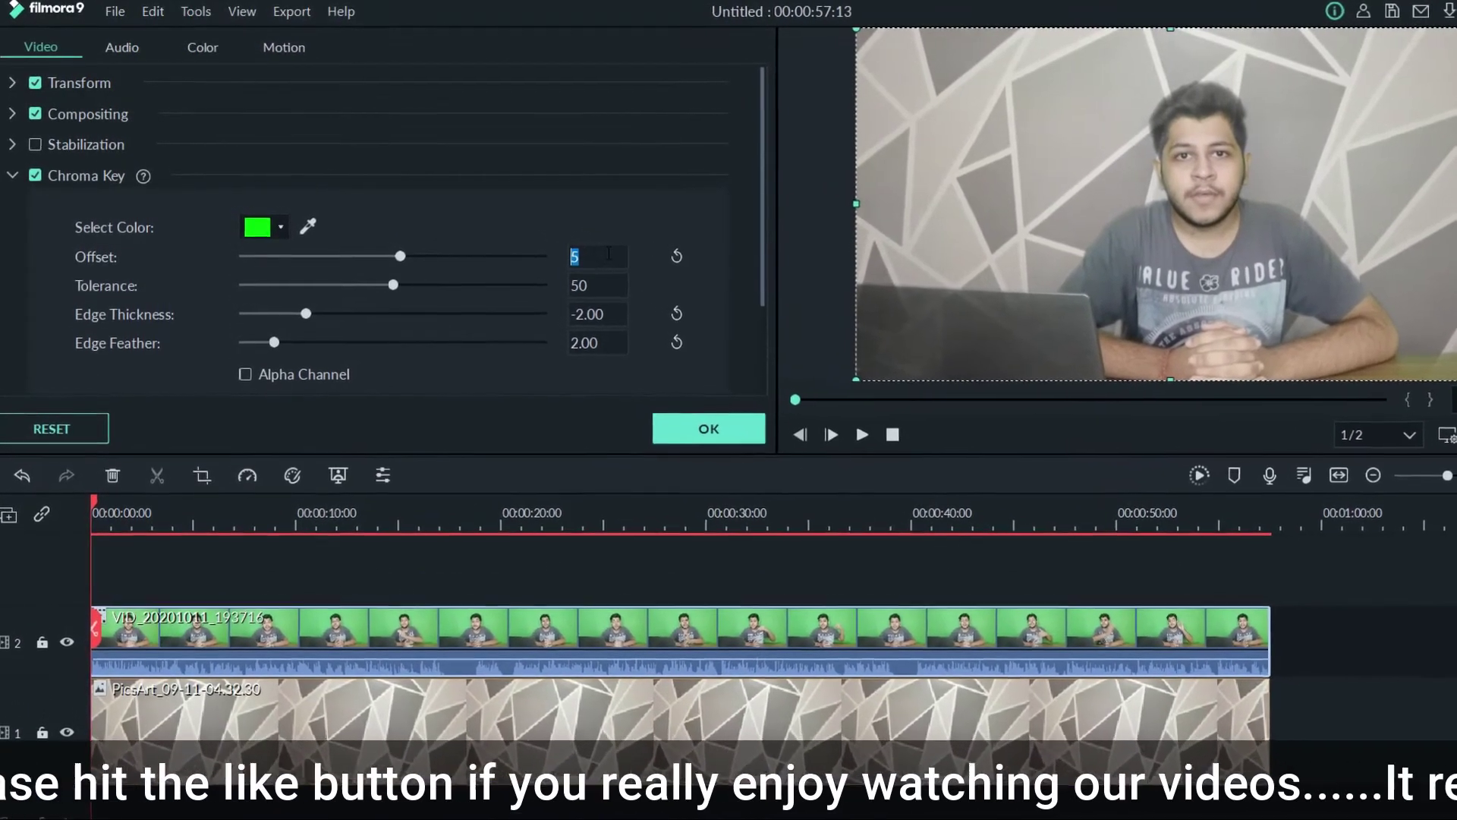
{"action": "type", "text": "7"}
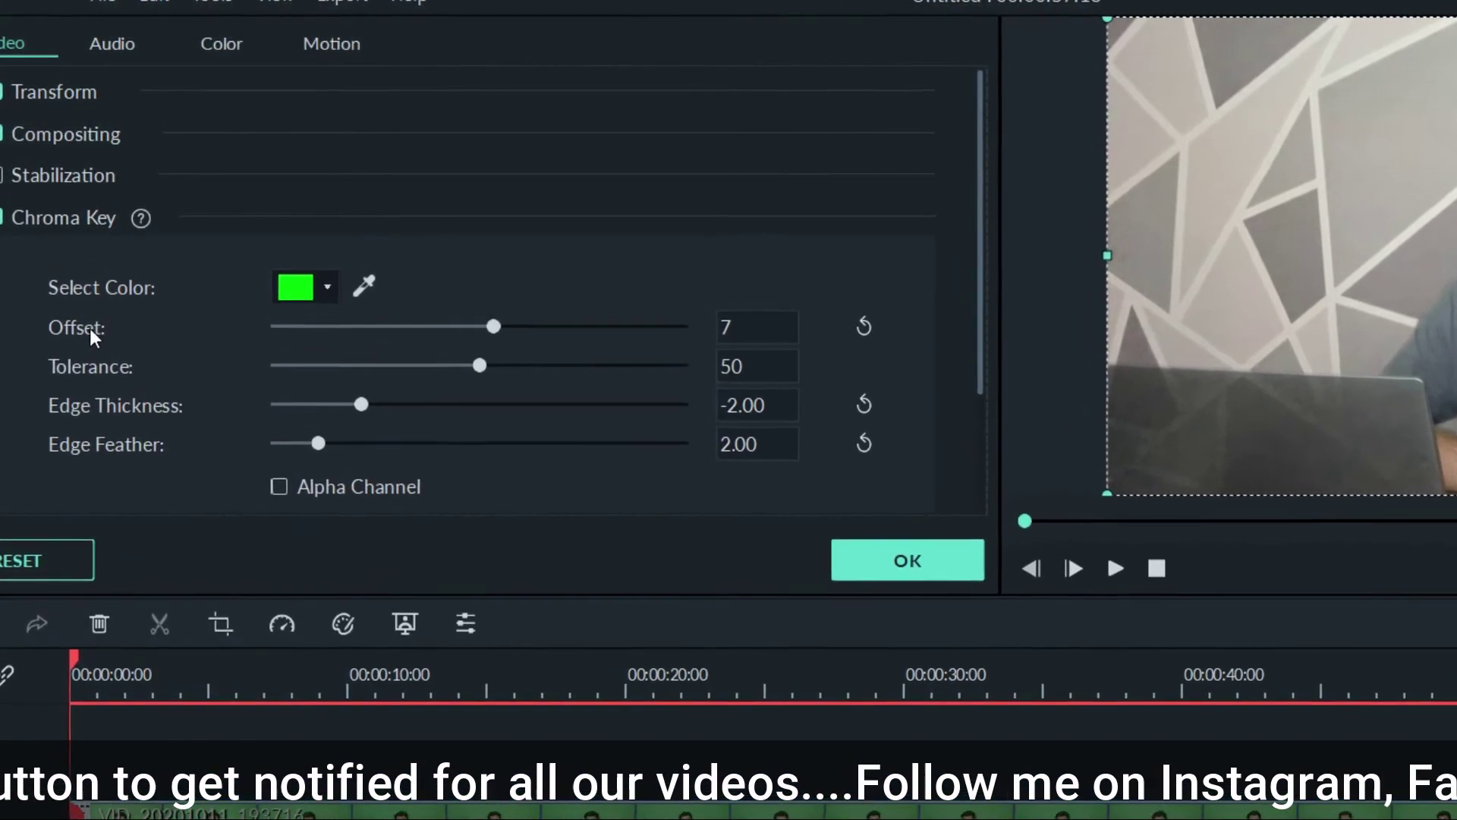
{"action": "double_click", "coordinate": [785, 378]}
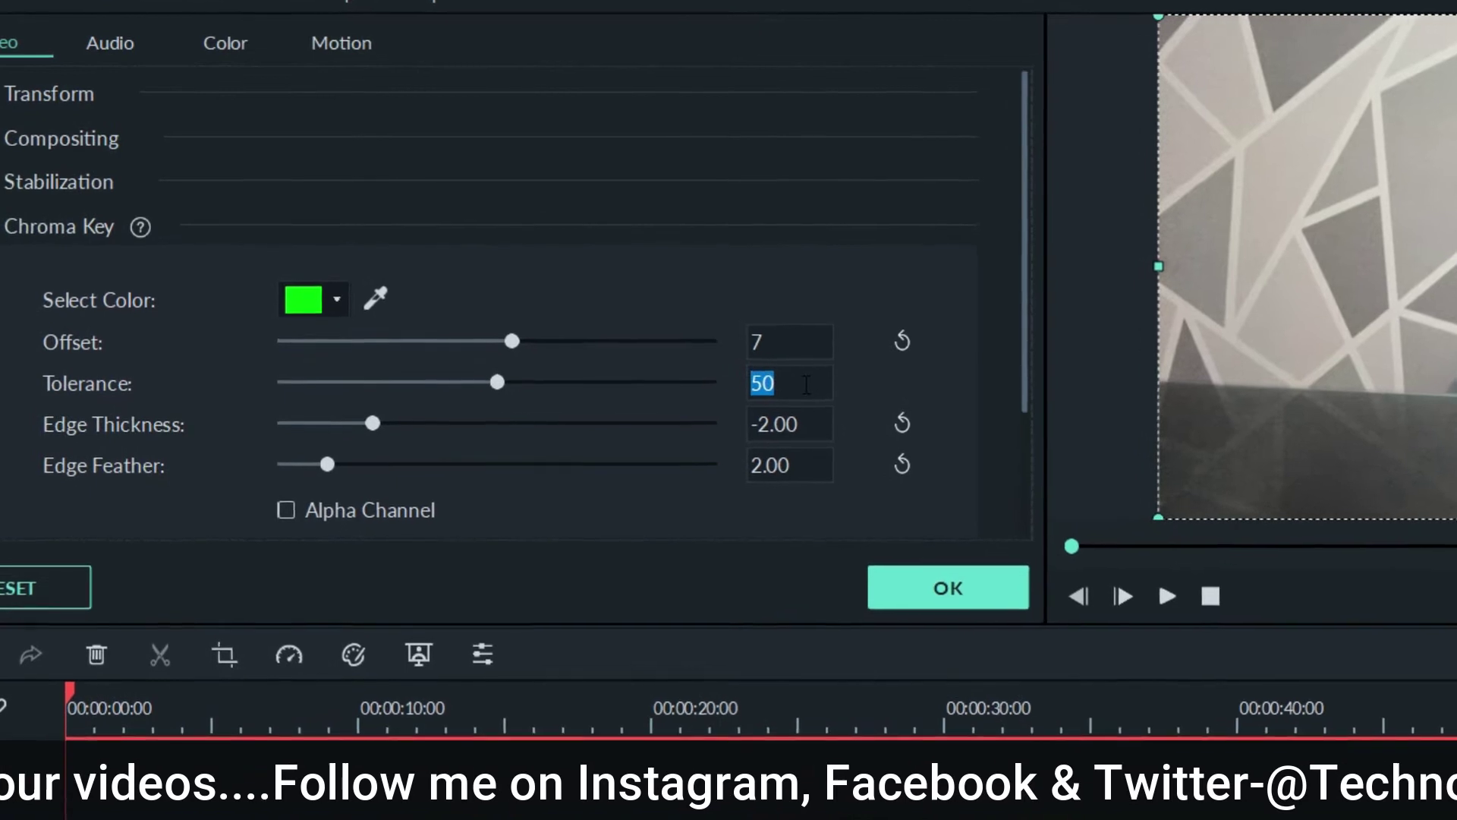
{"action": "type", "text": "5"}
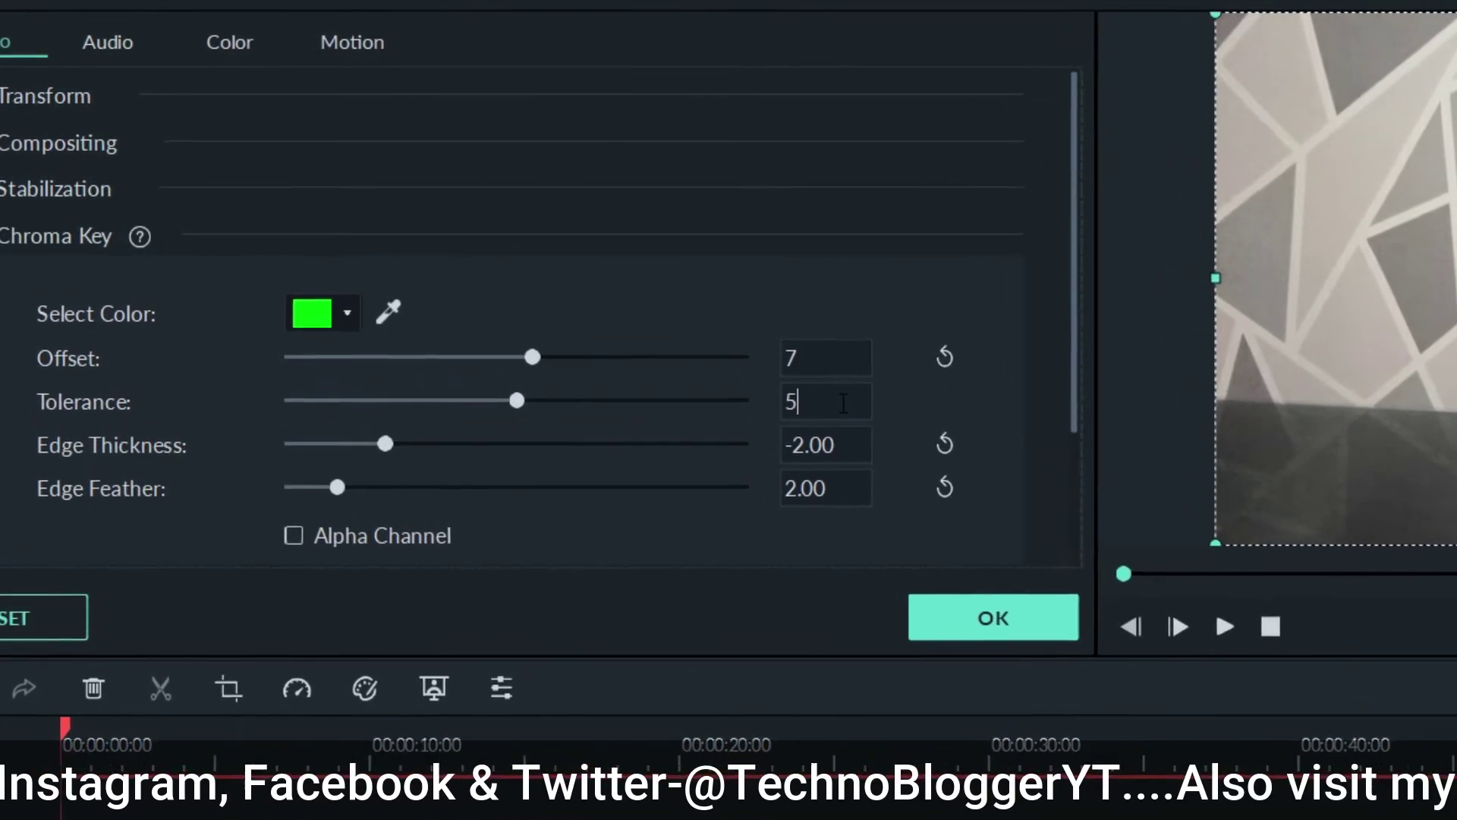
{"action": "type", "text": "4"}
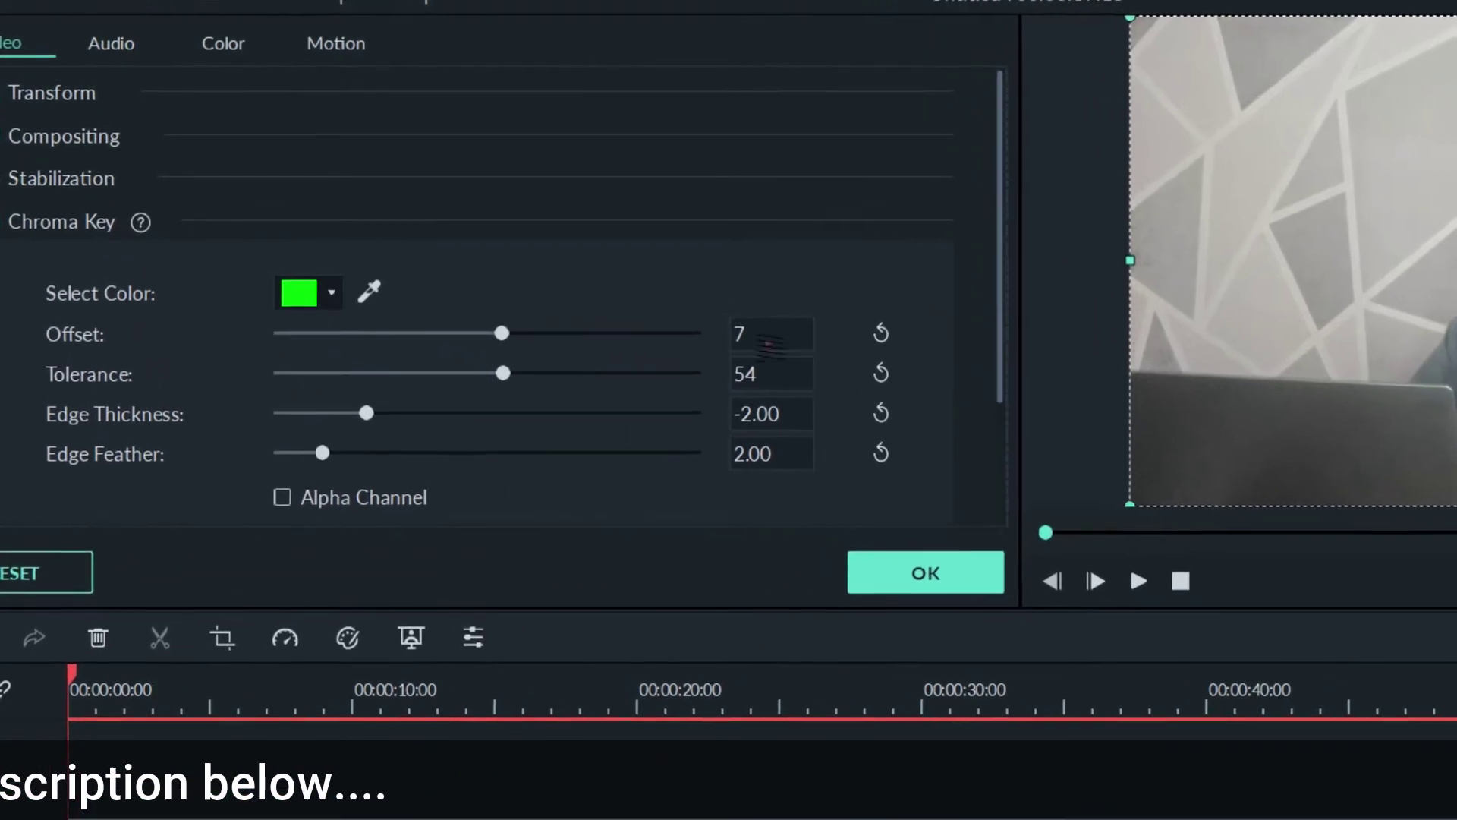
Raise the Chroma Key Offset step by step through 10, 20 and 25 up to 30
{"action": "double_click", "coordinate": [770, 346]}
{"action": "type", "text": "8"}
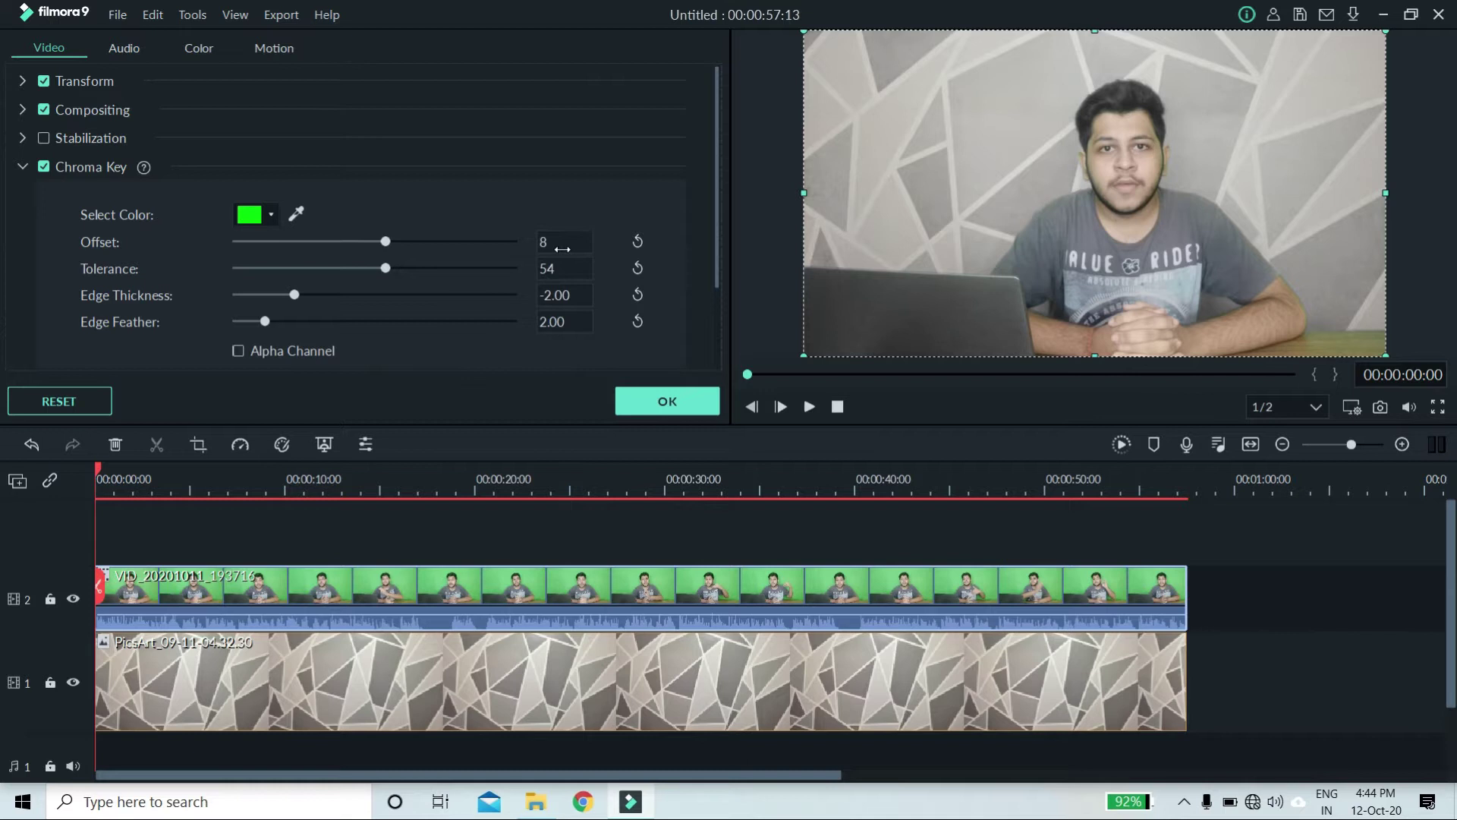
{"action": "double_click", "coordinate": [563, 249]}
{"action": "left_click_drag", "start_coordinate": [562, 248], "coordinate": [559, 240]}
{"action": "double_click", "coordinate": [559, 240]}
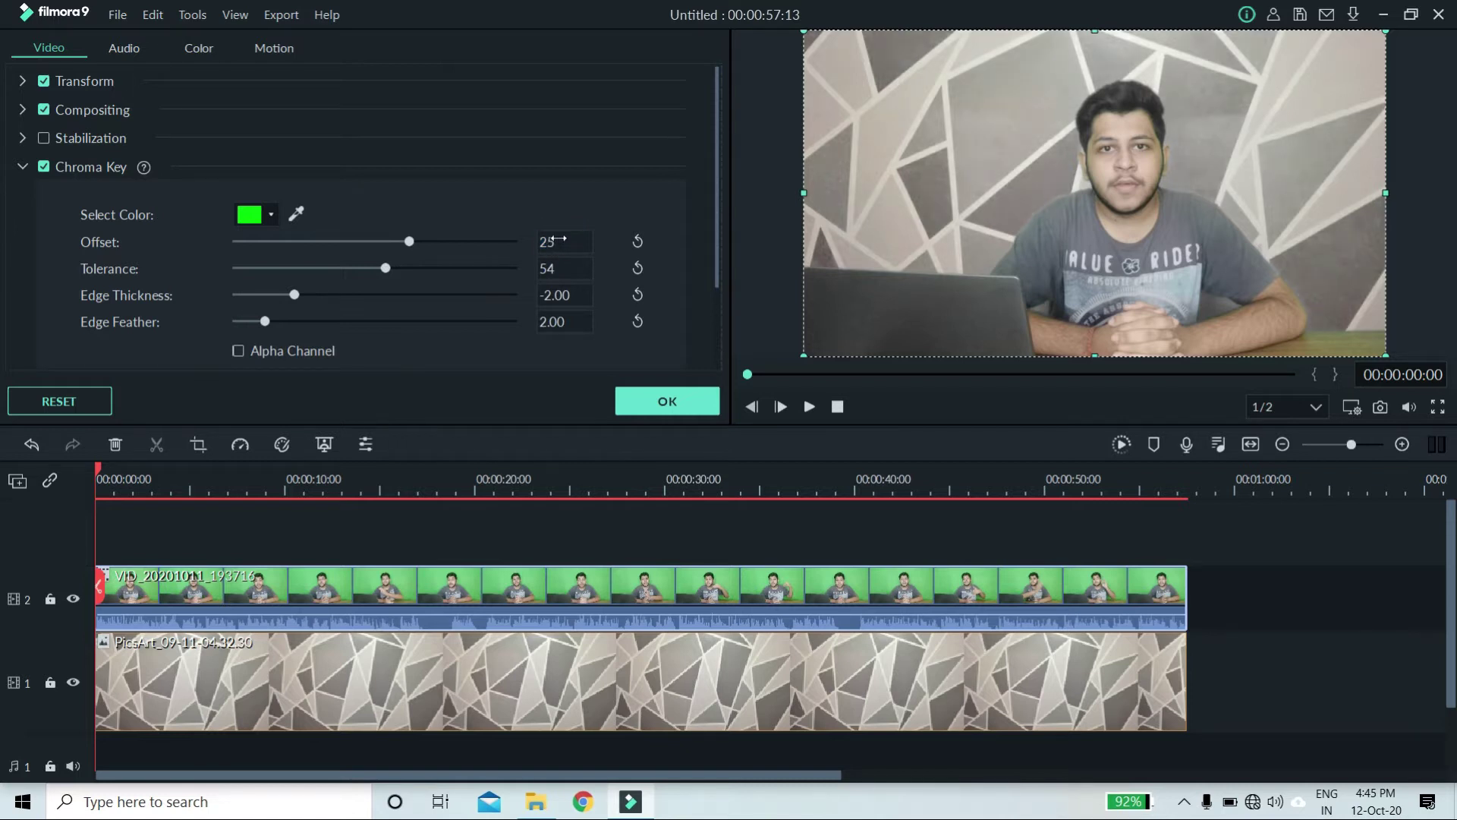
{"action": "double_click", "coordinate": [558, 239]}
{"action": "left_click", "coordinate": [239, 351]}
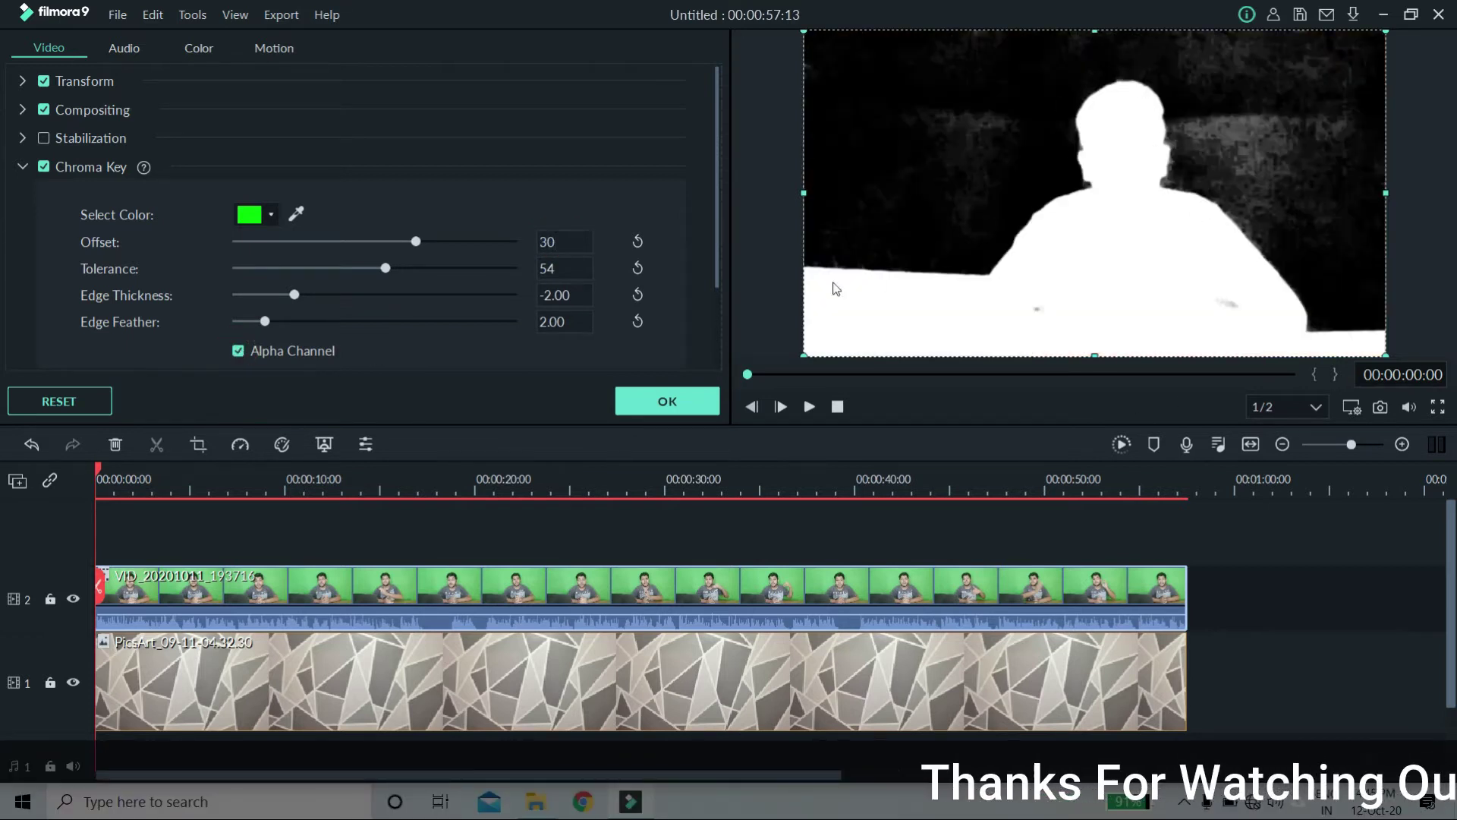
{"action": "left_click", "coordinate": [238, 351]}
{"action": "scroll", "coordinate": [179, 654], "scroll_direction": "down", "scroll_amount": 1}
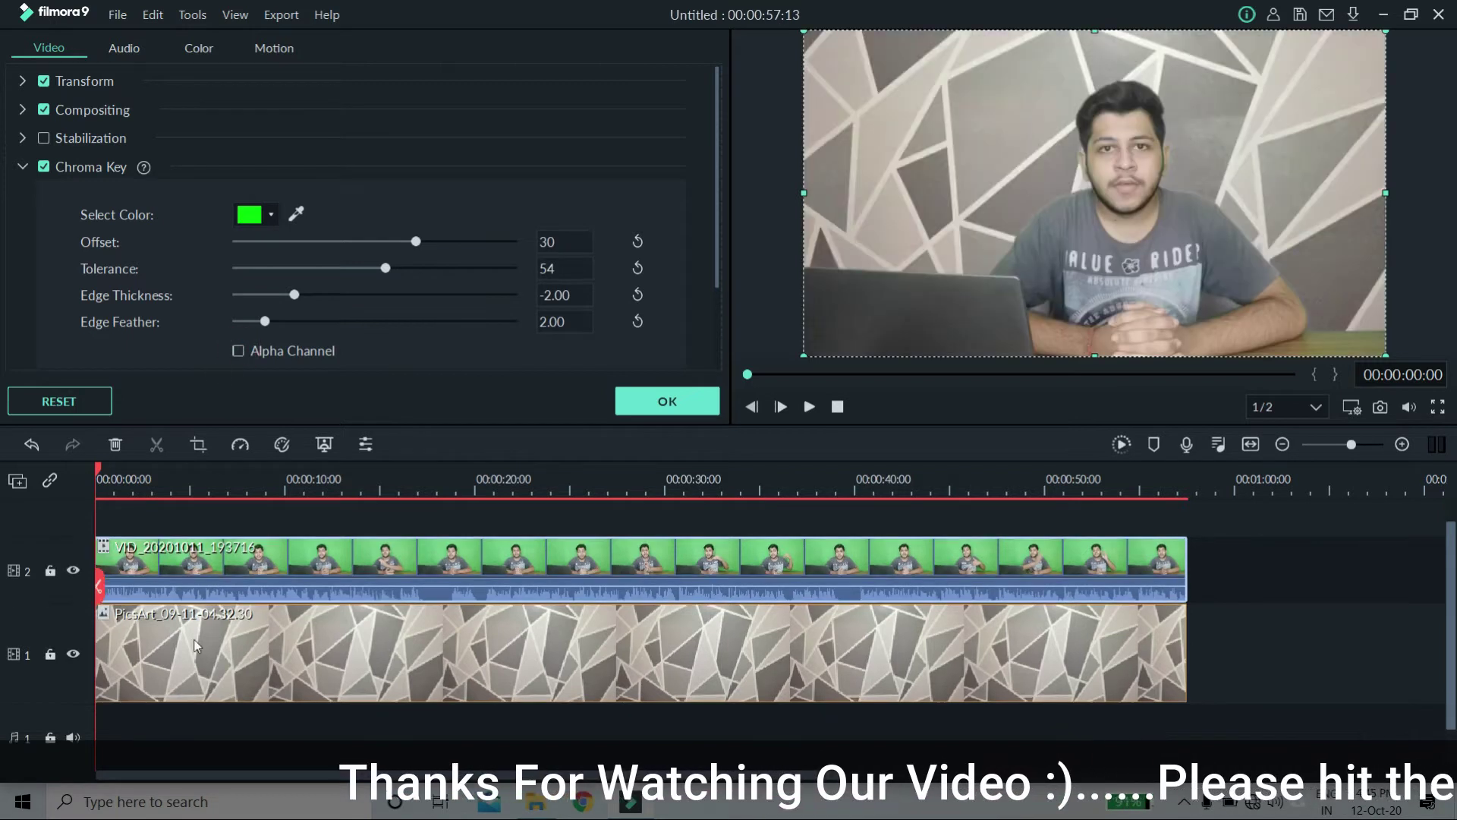
{"action": "left_click", "coordinate": [73, 654]}
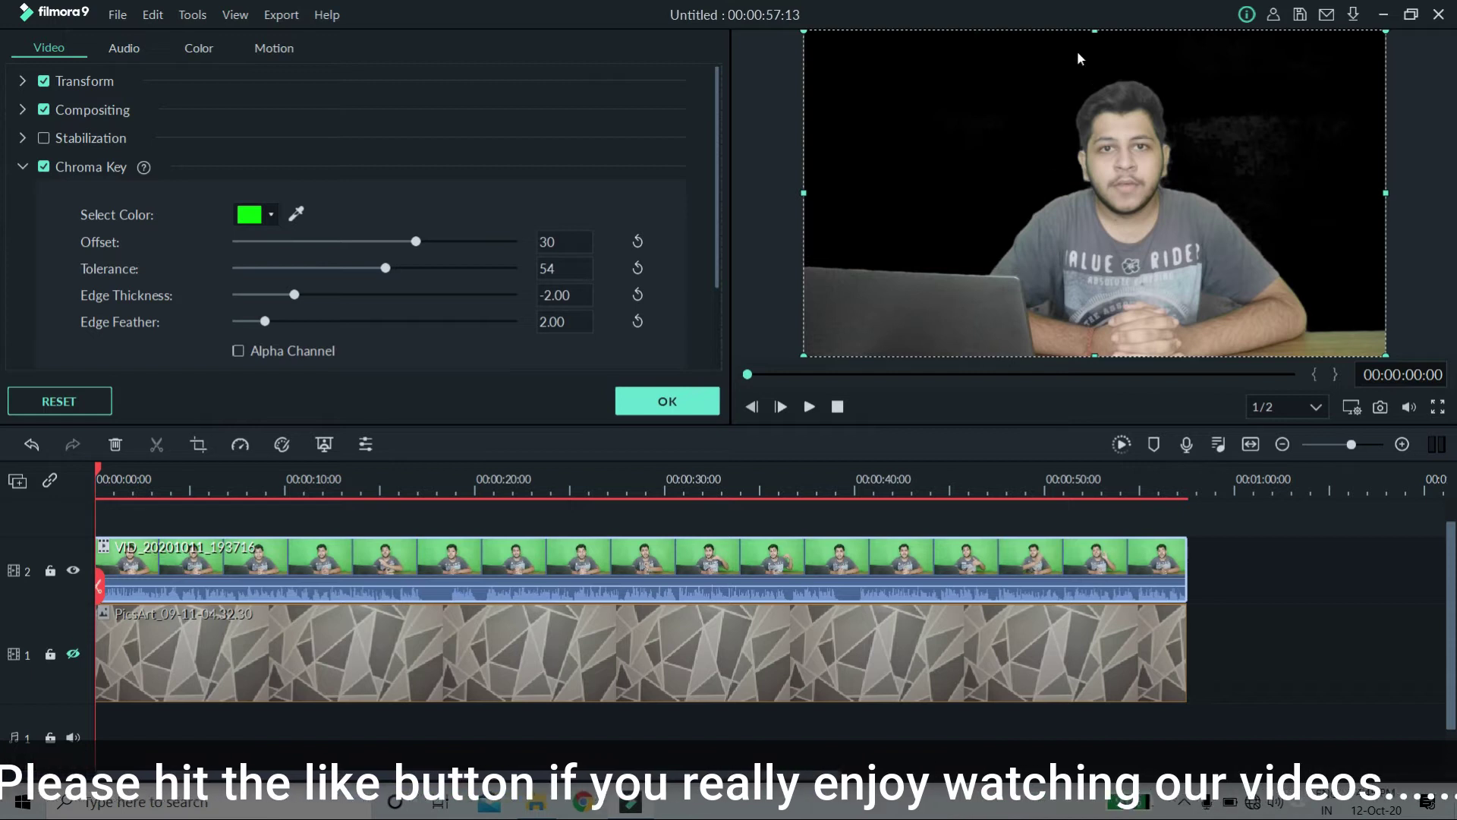
{"action": "left_click", "coordinate": [72, 654]}
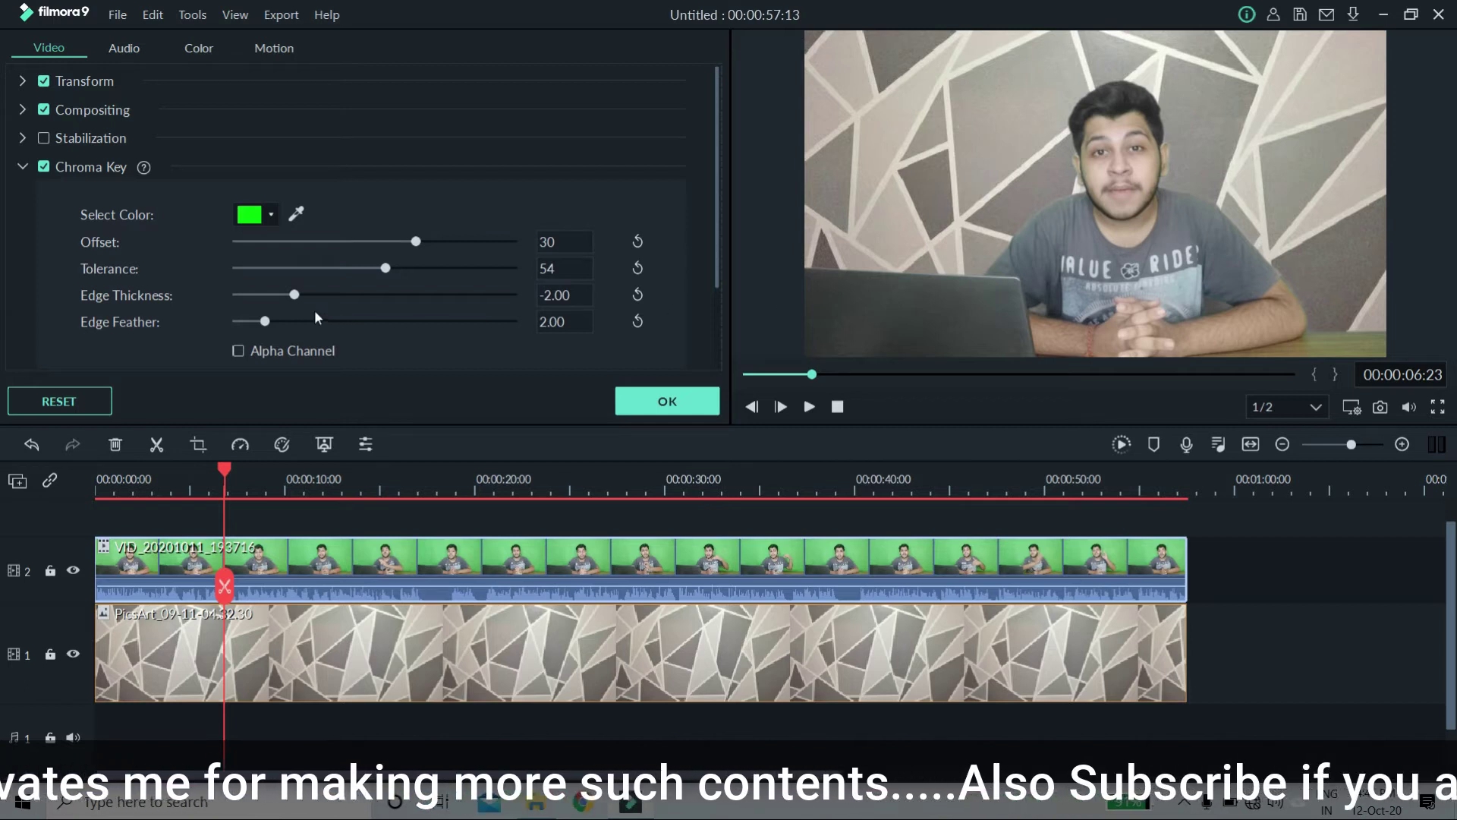
Set Chroma Key Edge Thickness to -0.13 and Edge Feather to 1.45
{"action": "left_click_drag", "start_coordinate": [294, 296], "coordinate": [383, 298]}
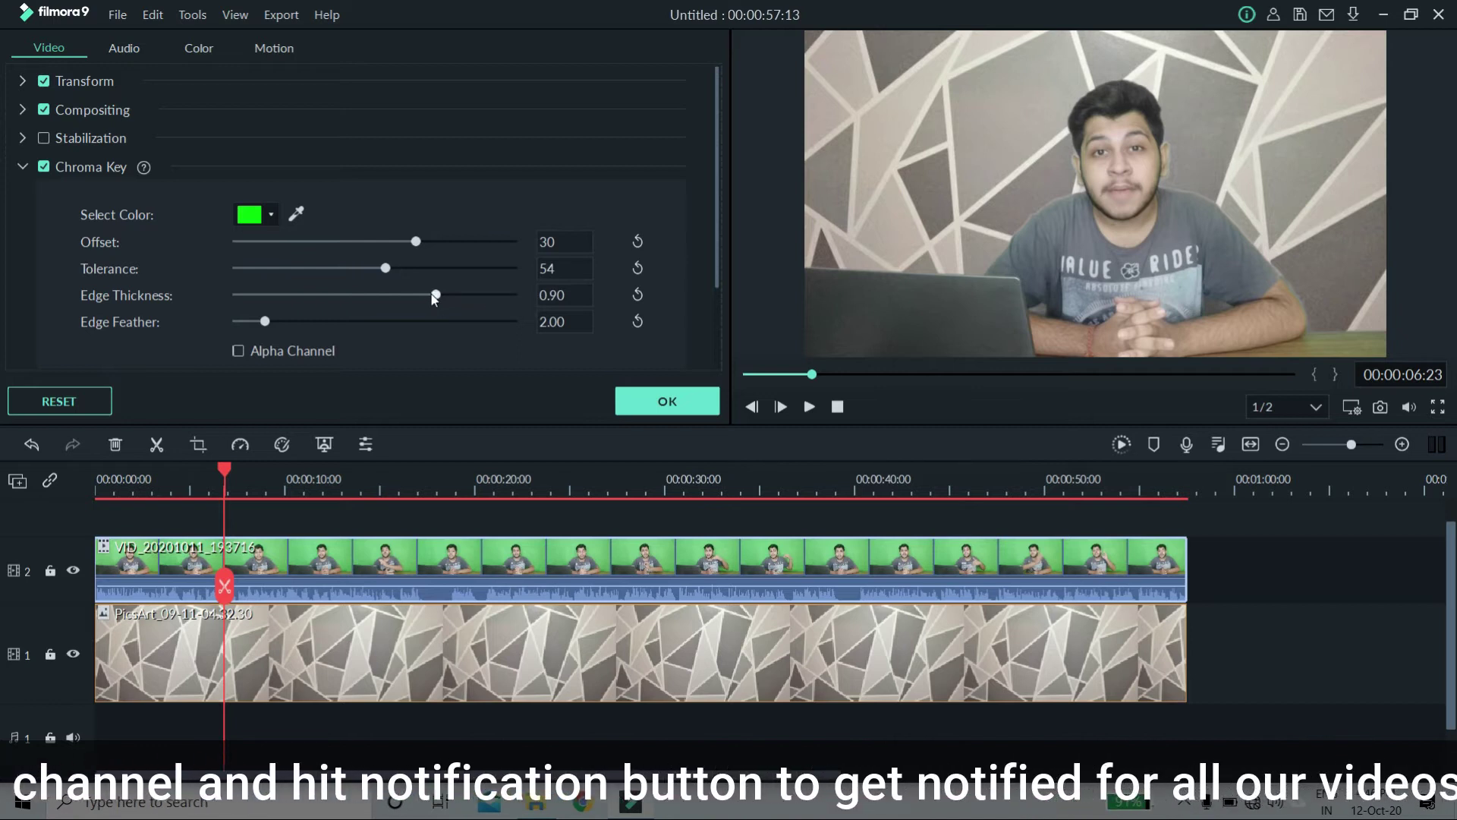
{"action": "left_click_drag", "start_coordinate": [378, 299], "coordinate": [339, 303]}
{"action": "left_click", "coordinate": [416, 480]}
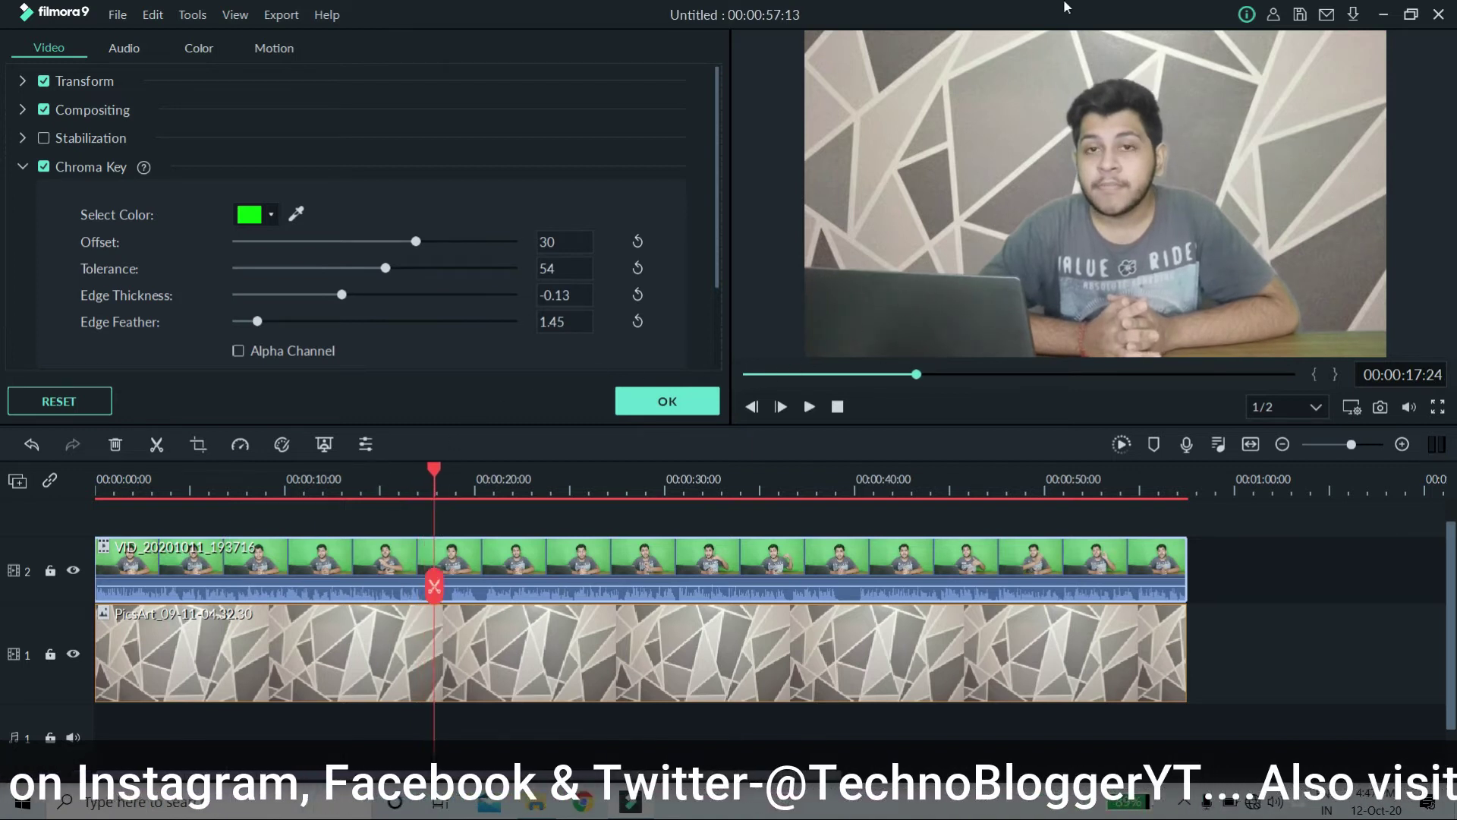
Preview the keyed result between about 40 and 50 seconds, then deselect the clip
{"action": "left_click", "coordinate": [873, 490]}
{"action": "left_click", "coordinate": [1048, 489]}
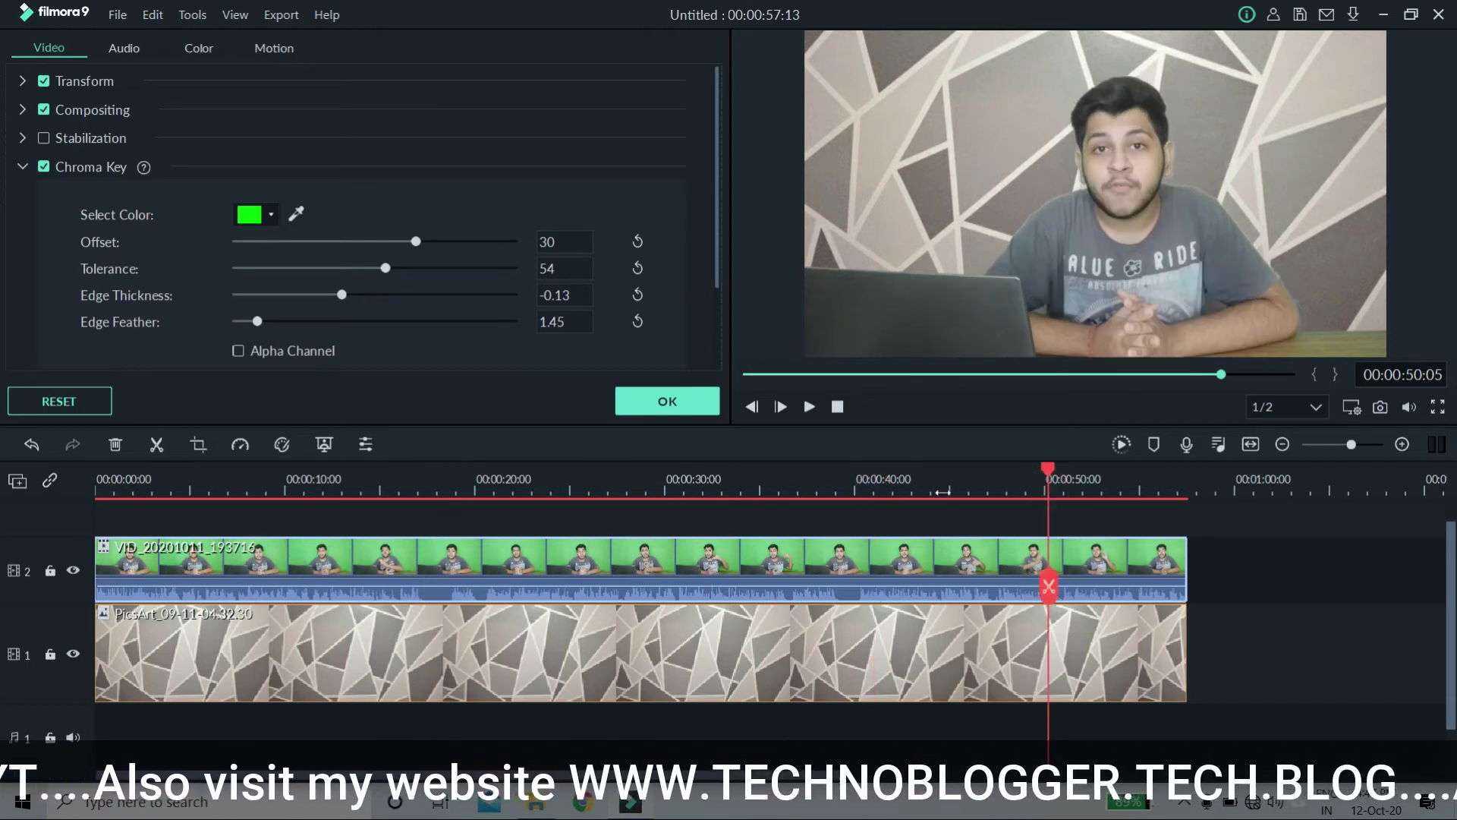
{"action": "left_click", "coordinate": [854, 490]}
{"action": "left_click", "coordinate": [678, 507]}
Reselect the green-screen clip and expand its Transform and Compositing settings
{"action": "left_click", "coordinate": [537, 557]}
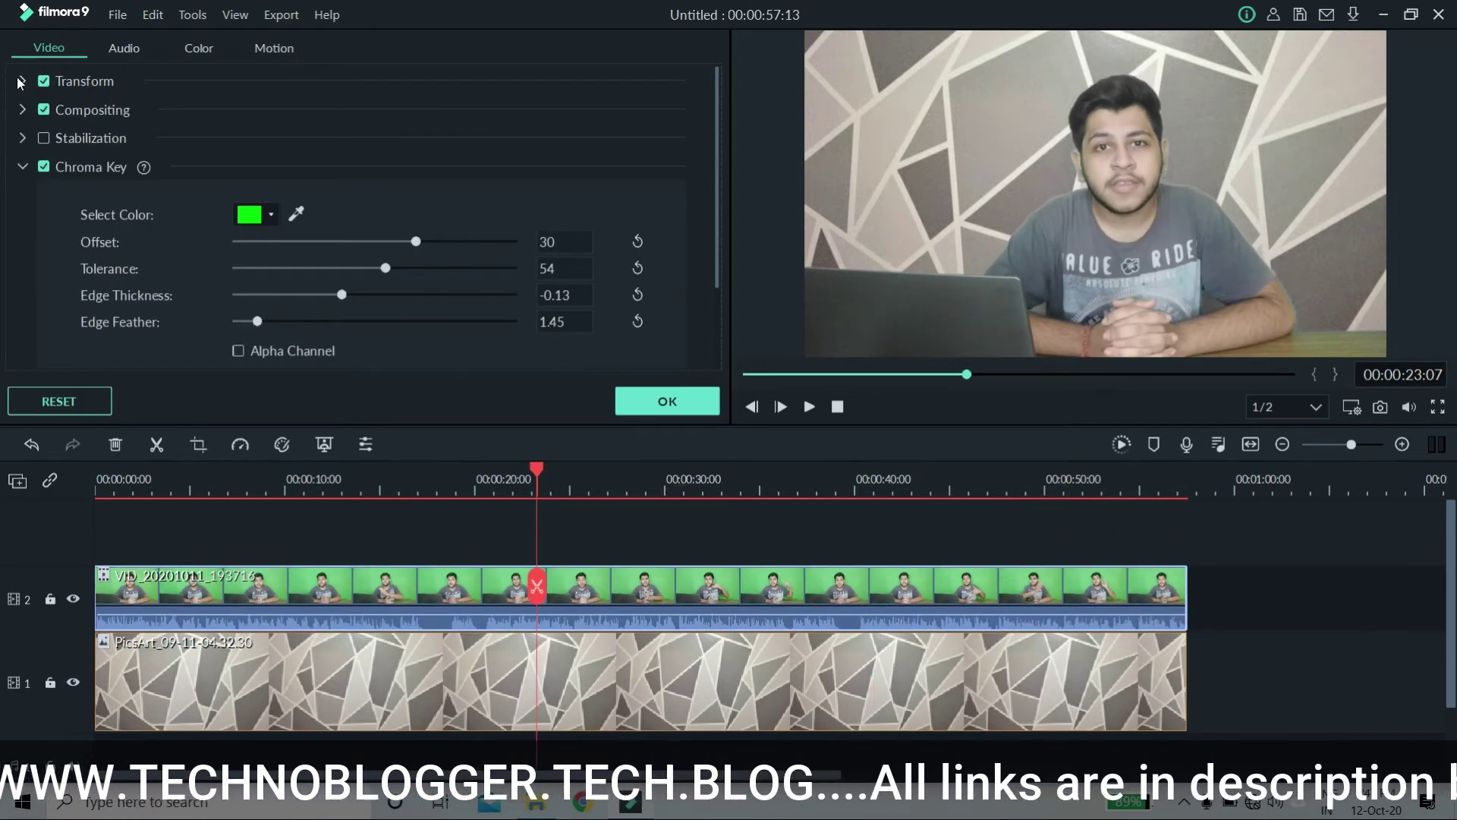
{"action": "left_click", "coordinate": [22, 80]}
{"action": "scroll", "coordinate": [35, 264], "scroll_direction": "down", "scroll_amount": 1}
{"action": "left_click", "coordinate": [22, 189]}
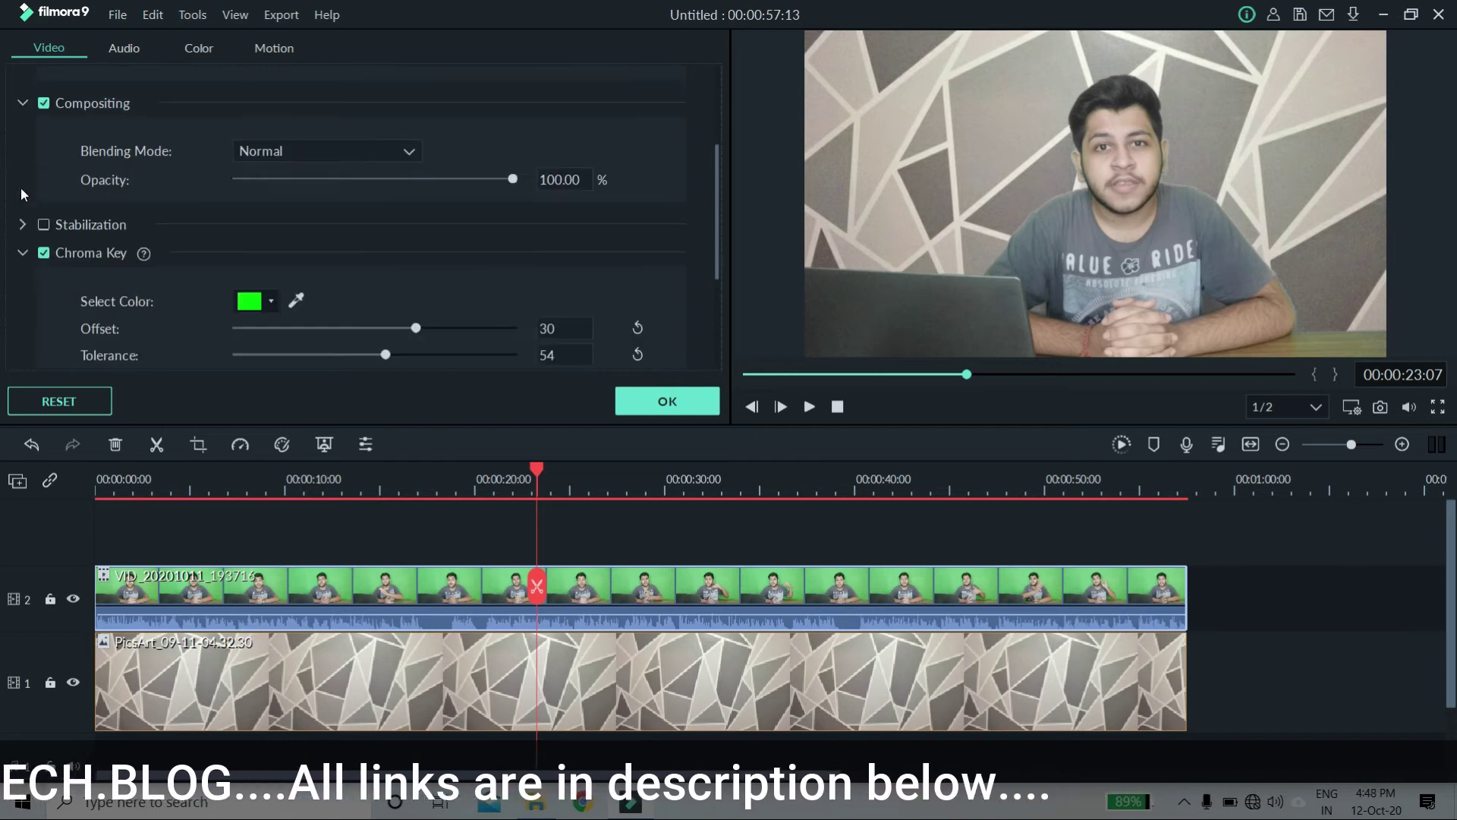
{"action": "scroll", "coordinate": [21, 226], "scroll_direction": "down", "scroll_amount": 3}
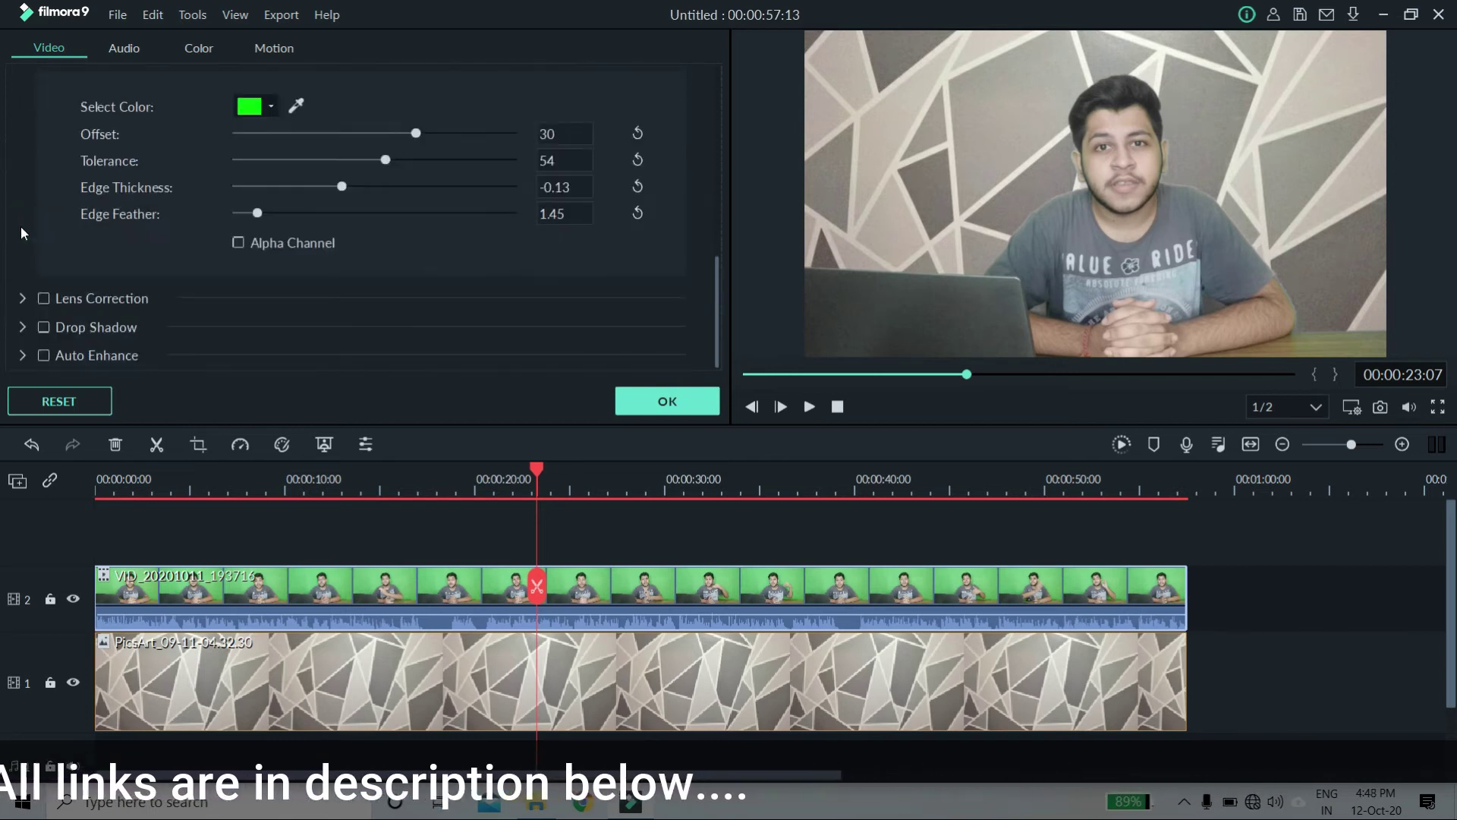
Raise the clip's Brightness to 10 and Contrast to 35 in its colour adjustments
{"action": "left_click", "coordinate": [215, 52]}
{"action": "scroll", "coordinate": [208, 94], "scroll_direction": "down", "scroll_amount": 3}
{"action": "scroll", "coordinate": [213, 152], "scroll_direction": "up", "scroll_amount": 3}
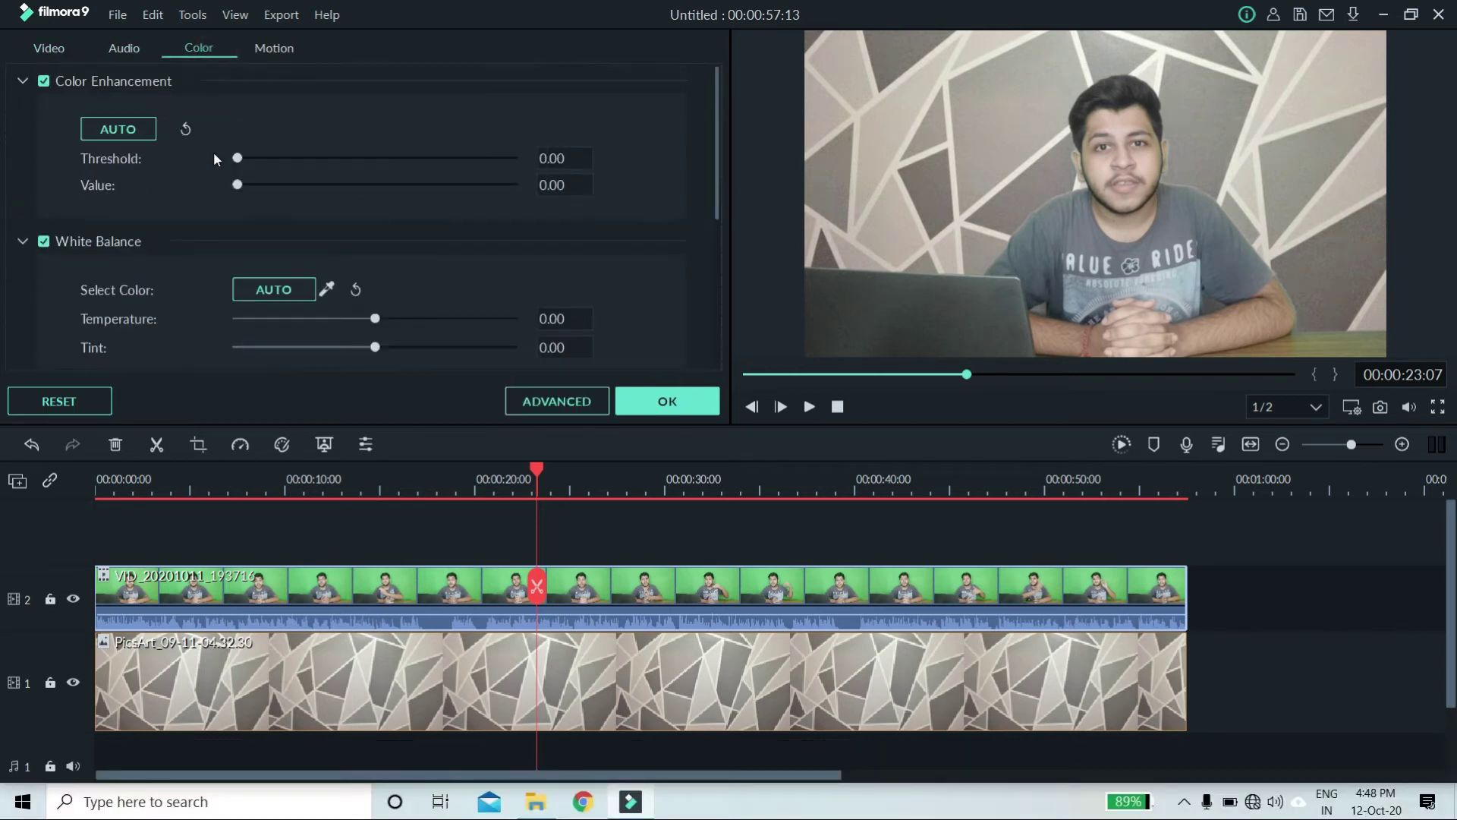
{"action": "scroll", "coordinate": [235, 189], "scroll_direction": "down", "scroll_amount": 3}
{"action": "mouse_move", "coordinate": [375, 214]}
{"action": "left_mouse_down"}
{"action": "mouse_move", "coordinate": [400, 216]}
{"action": "mouse_move", "coordinate": [387, 220]}
{"action": "left_mouse_up"}
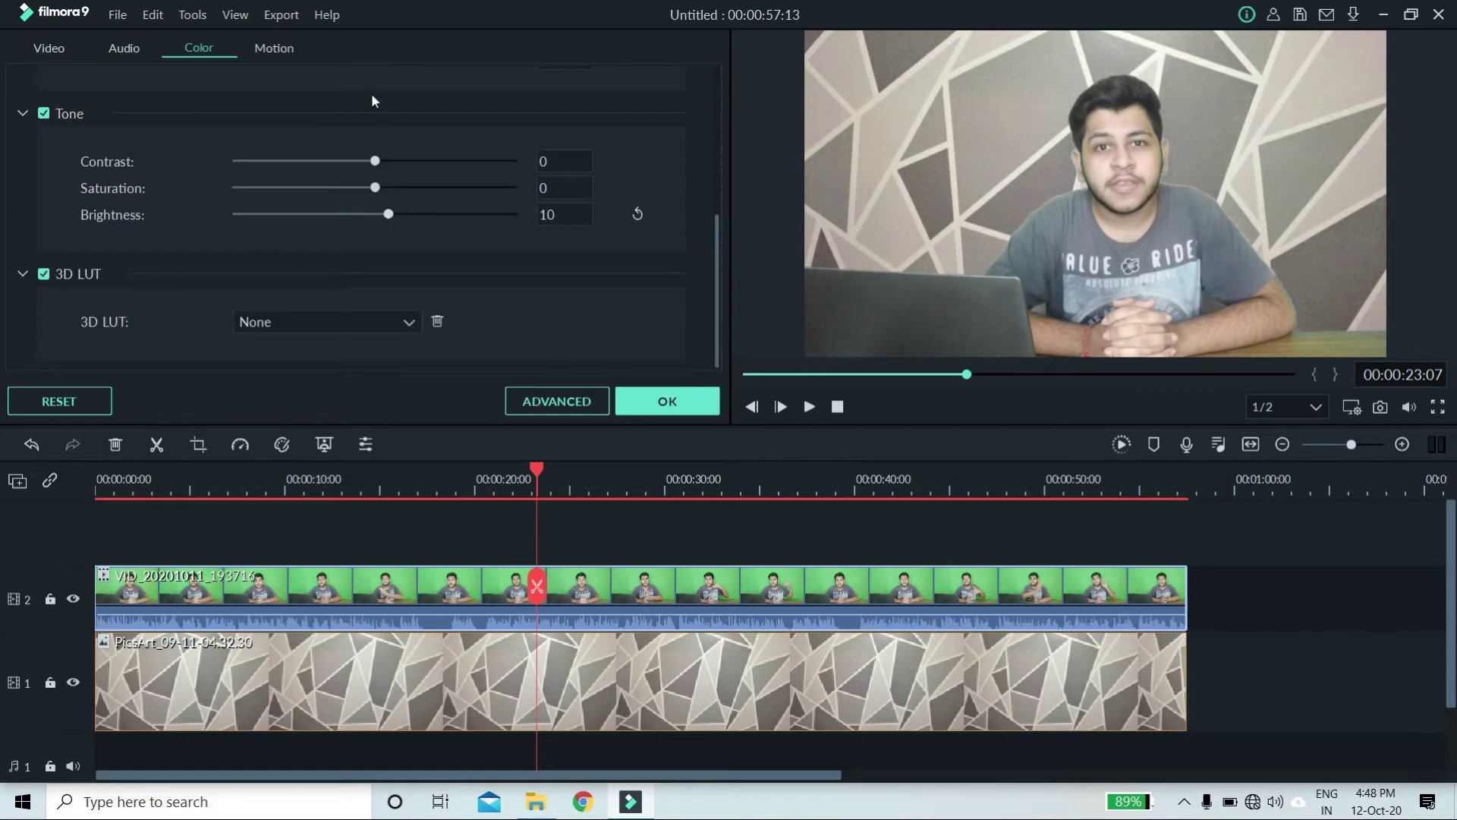
{"action": "left_click_drag", "start_coordinate": [376, 161], "coordinate": [384, 215]}
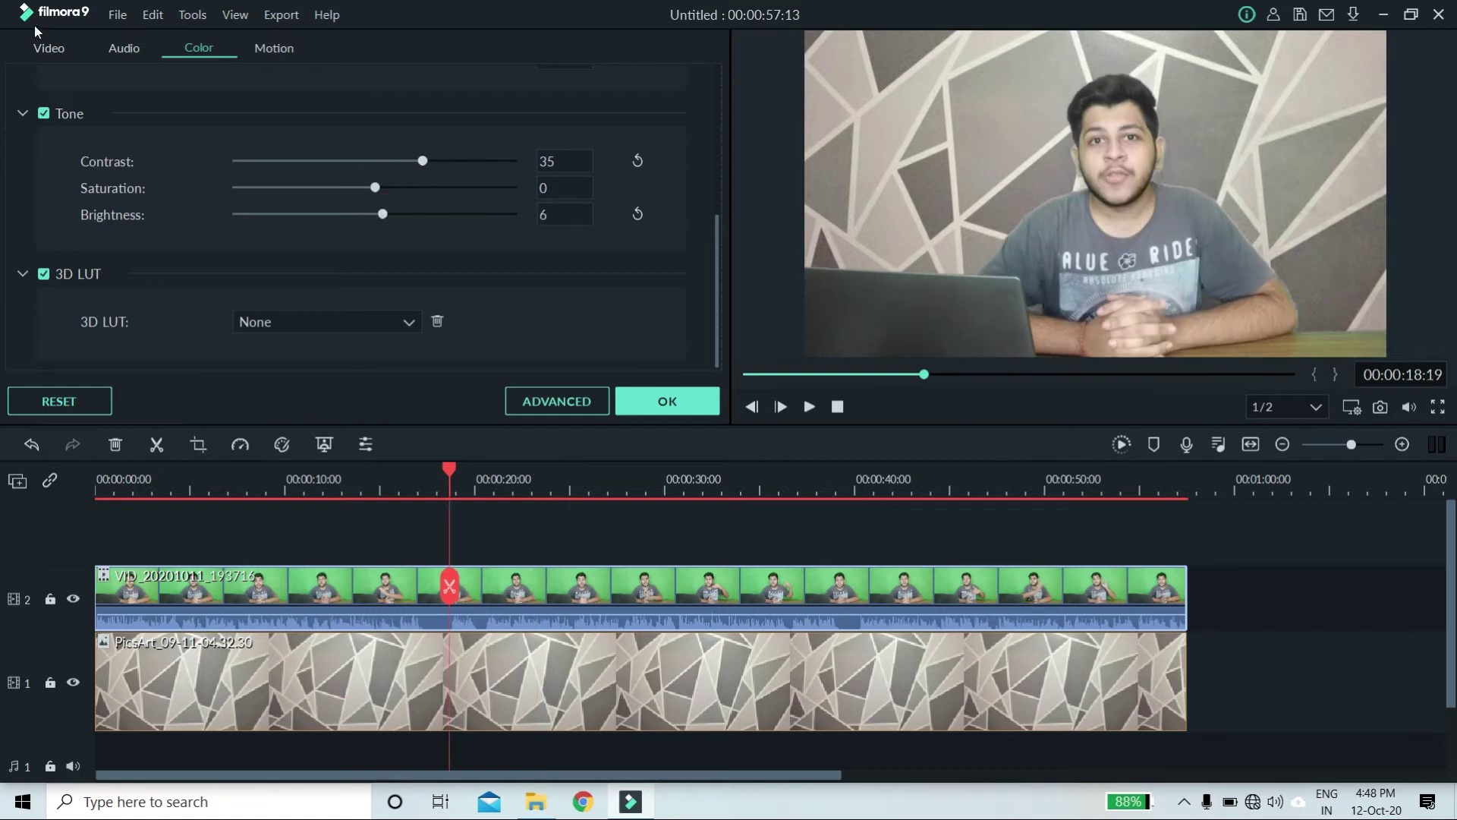
{"action": "left_click", "coordinate": [48, 48]}
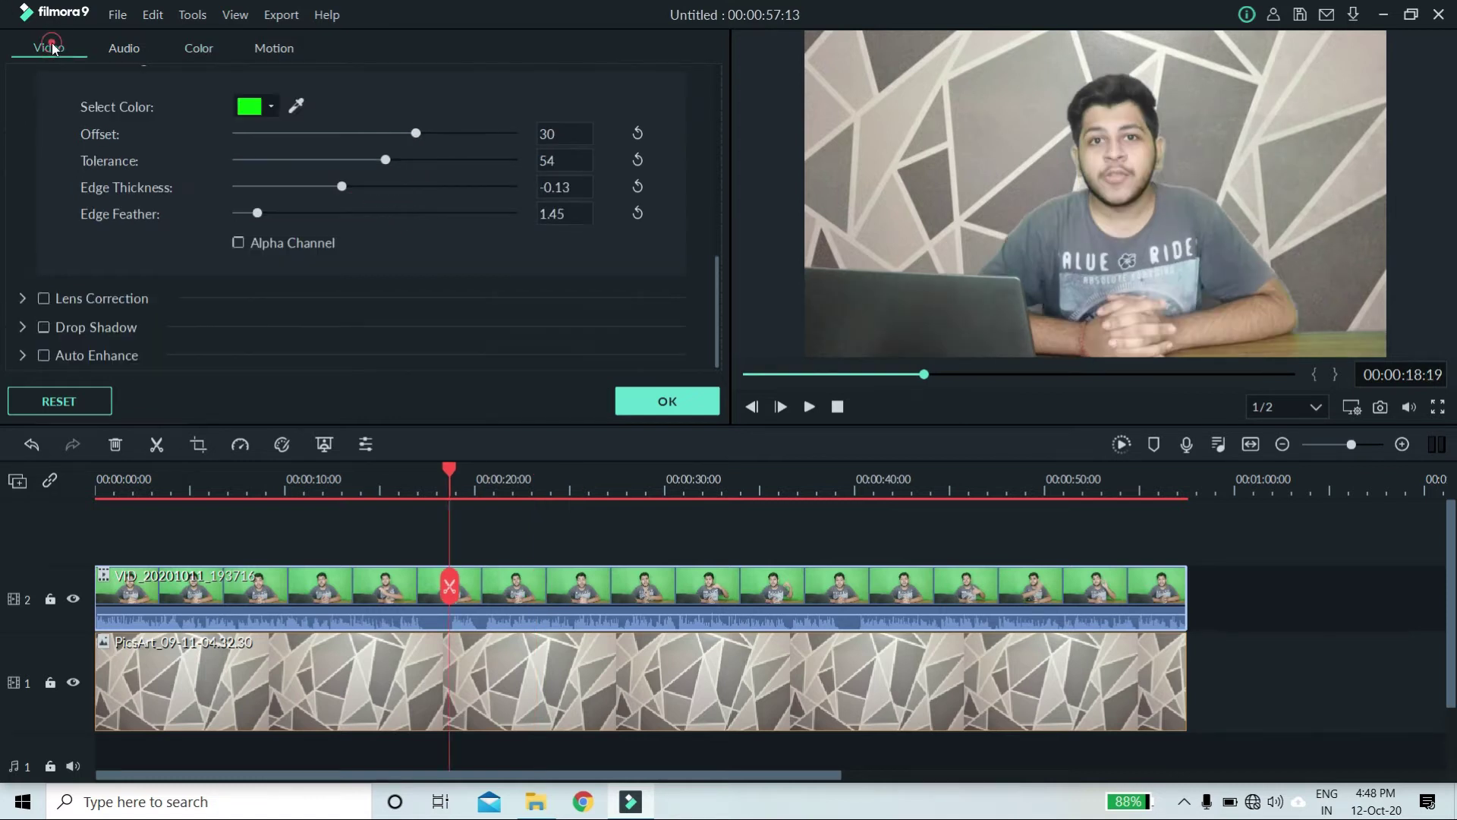
Confirm the clip edits and set up a Best-quality MP4 export named 'subscribe techno blogger'
{"action": "left_click", "coordinate": [684, 400]}
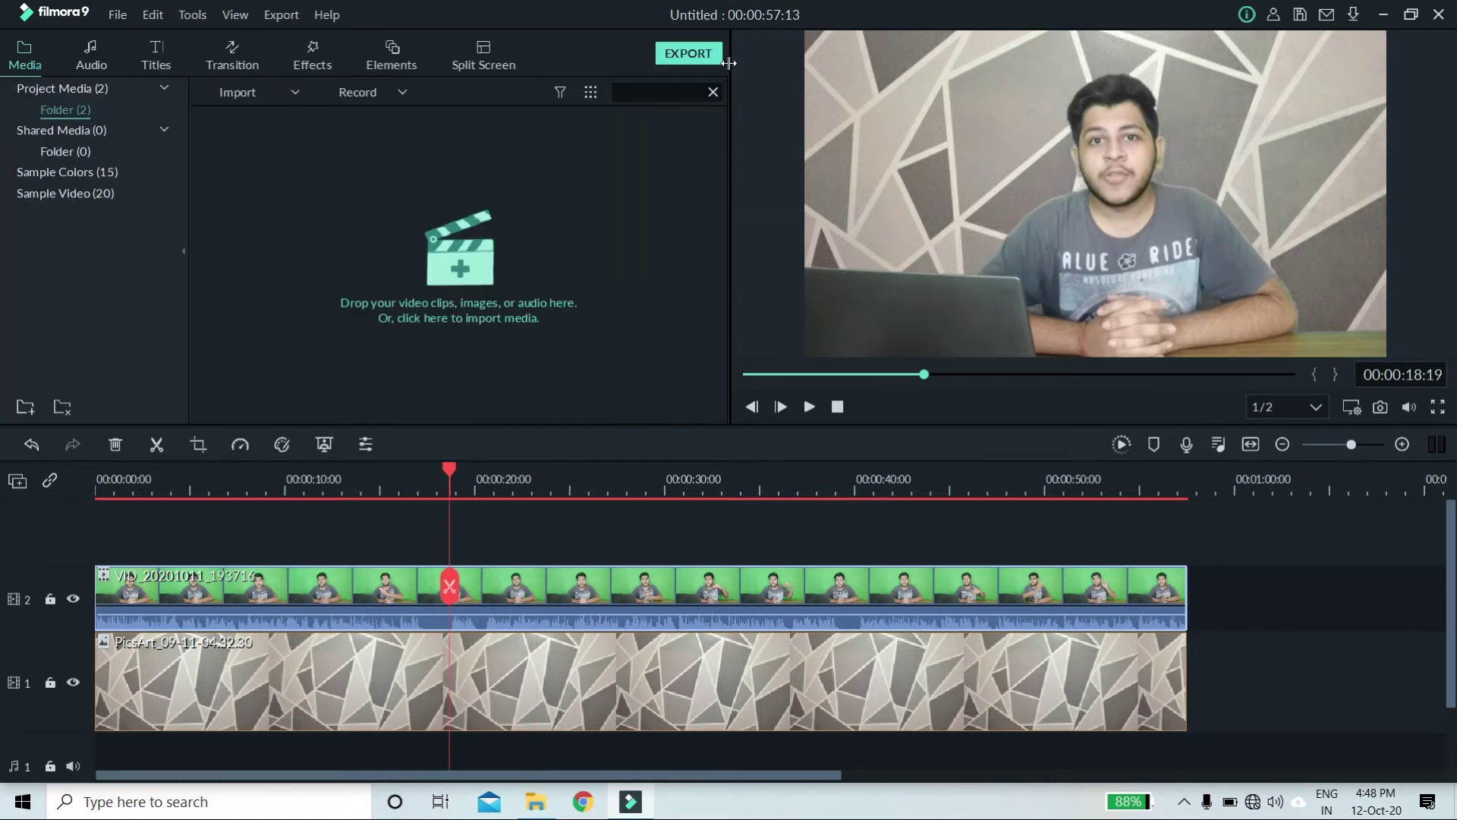
{"action": "left_click", "coordinate": [690, 55]}
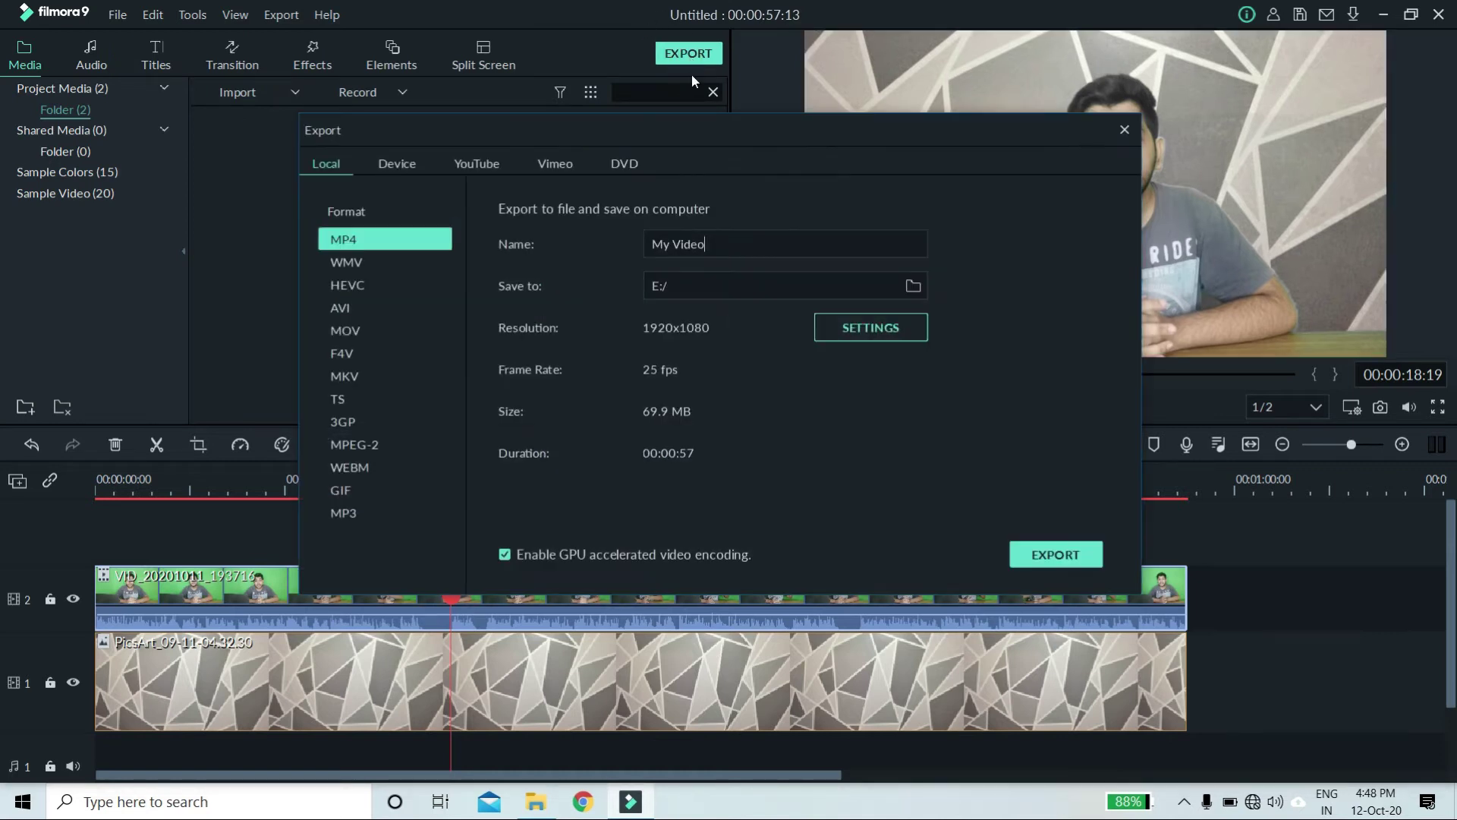
{"action": "left_click", "coordinate": [846, 326]}
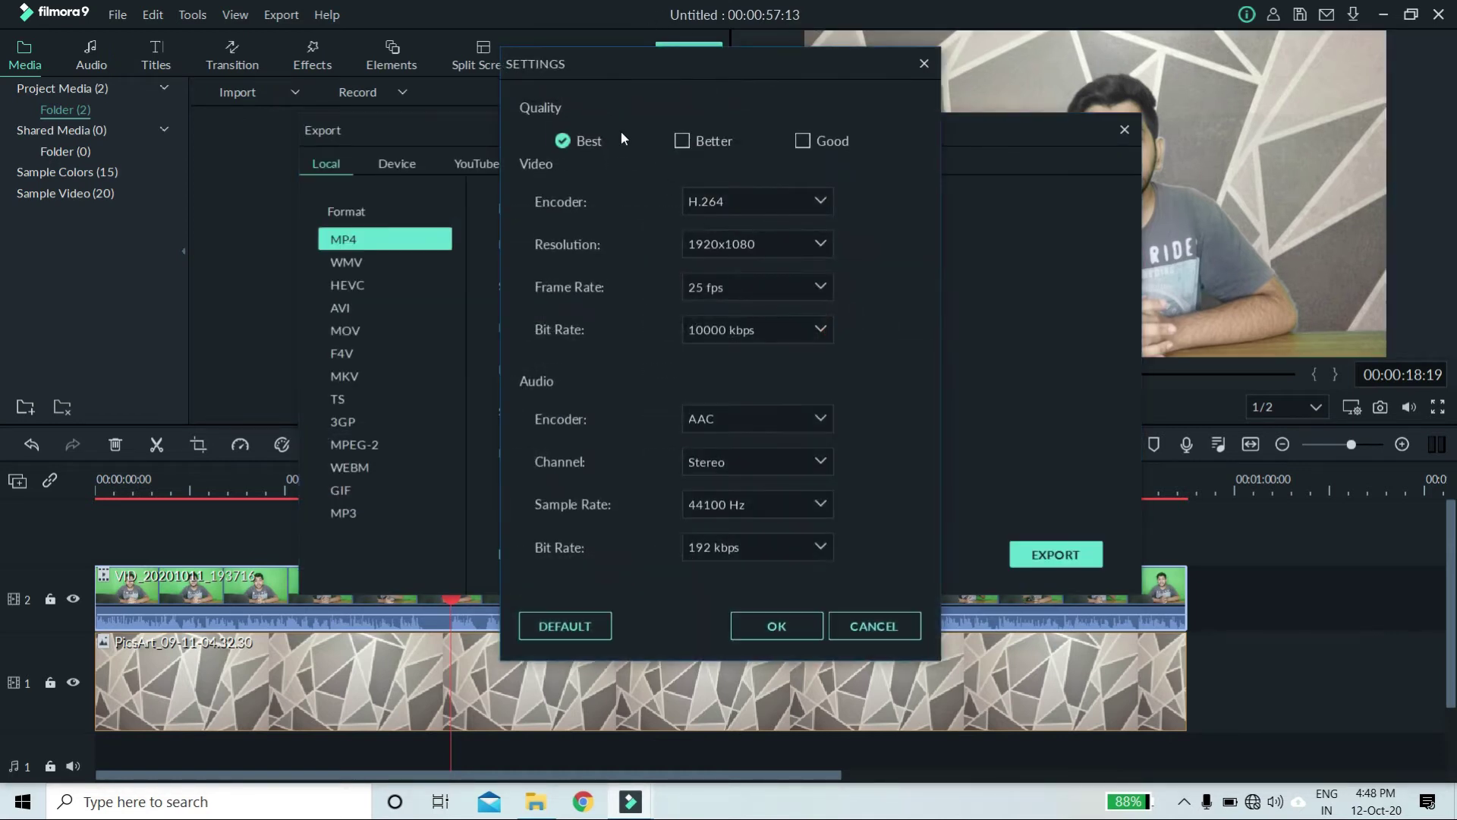
{"action": "left_click", "coordinate": [557, 142]}
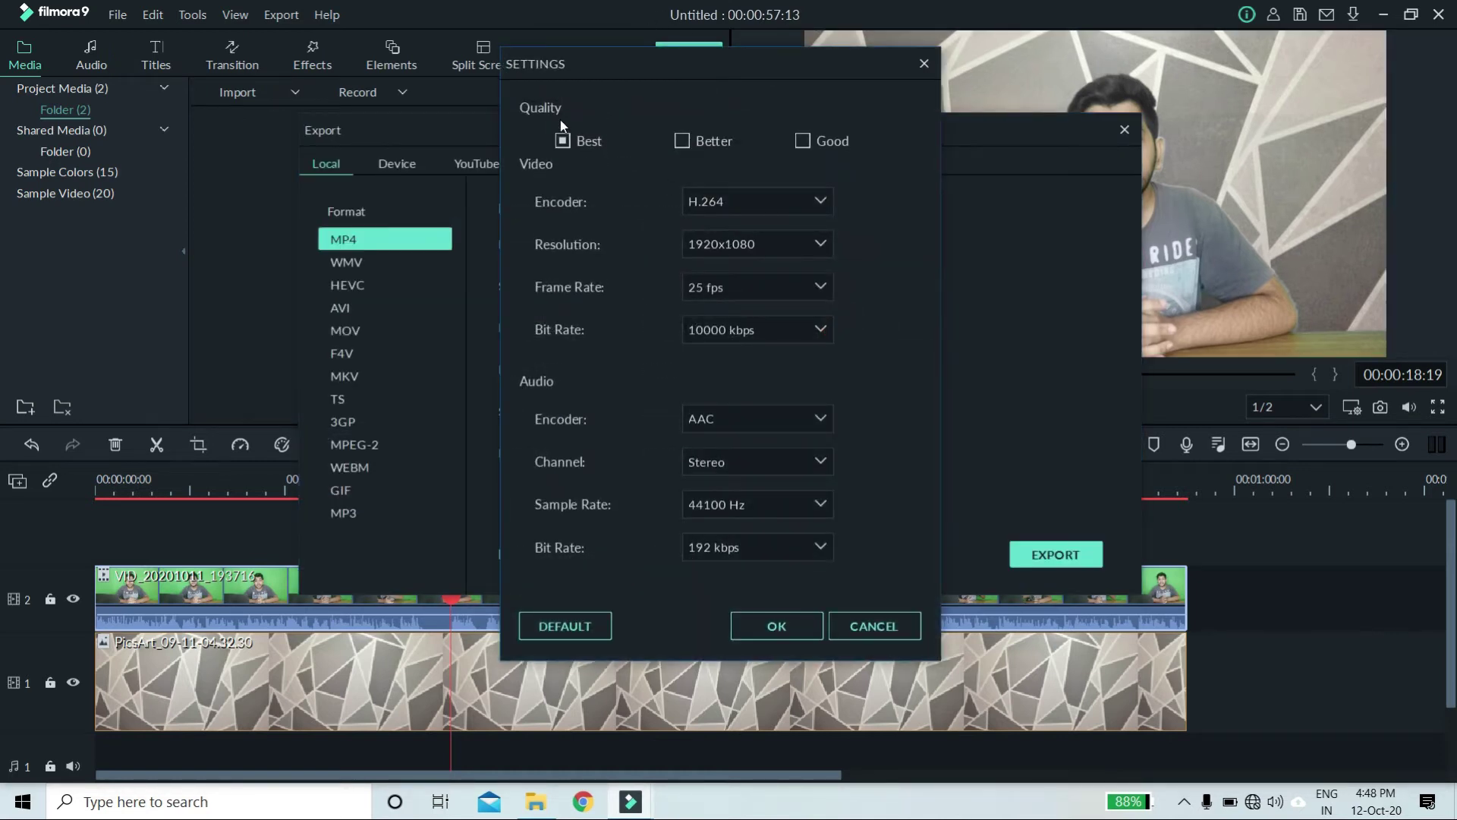
{"action": "left_click", "coordinate": [768, 624]}
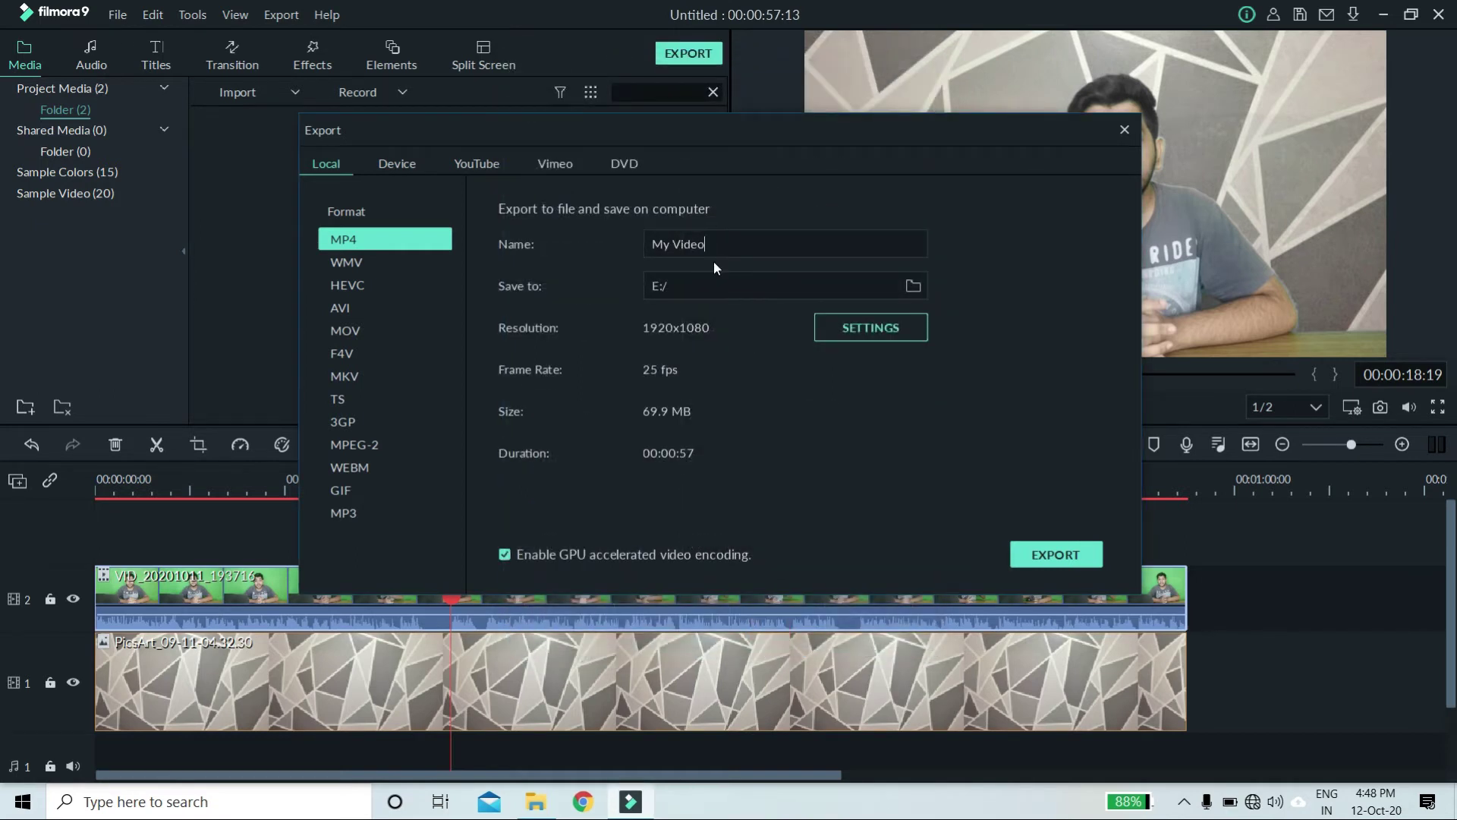
{"action": "key", "text": "BackSpace"}
{"action": "key", "text": "BackSpace"}
{"action": "key", "text": "BackSpace"}
{"action": "key", "text": "BackSpace"}
{"action": "key", "text": "BackSpace"}
{"action": "key", "text": "BackSpace"}
{"action": "key", "text": "BackSpace"}
{"action": "type", "text": "subsc"}
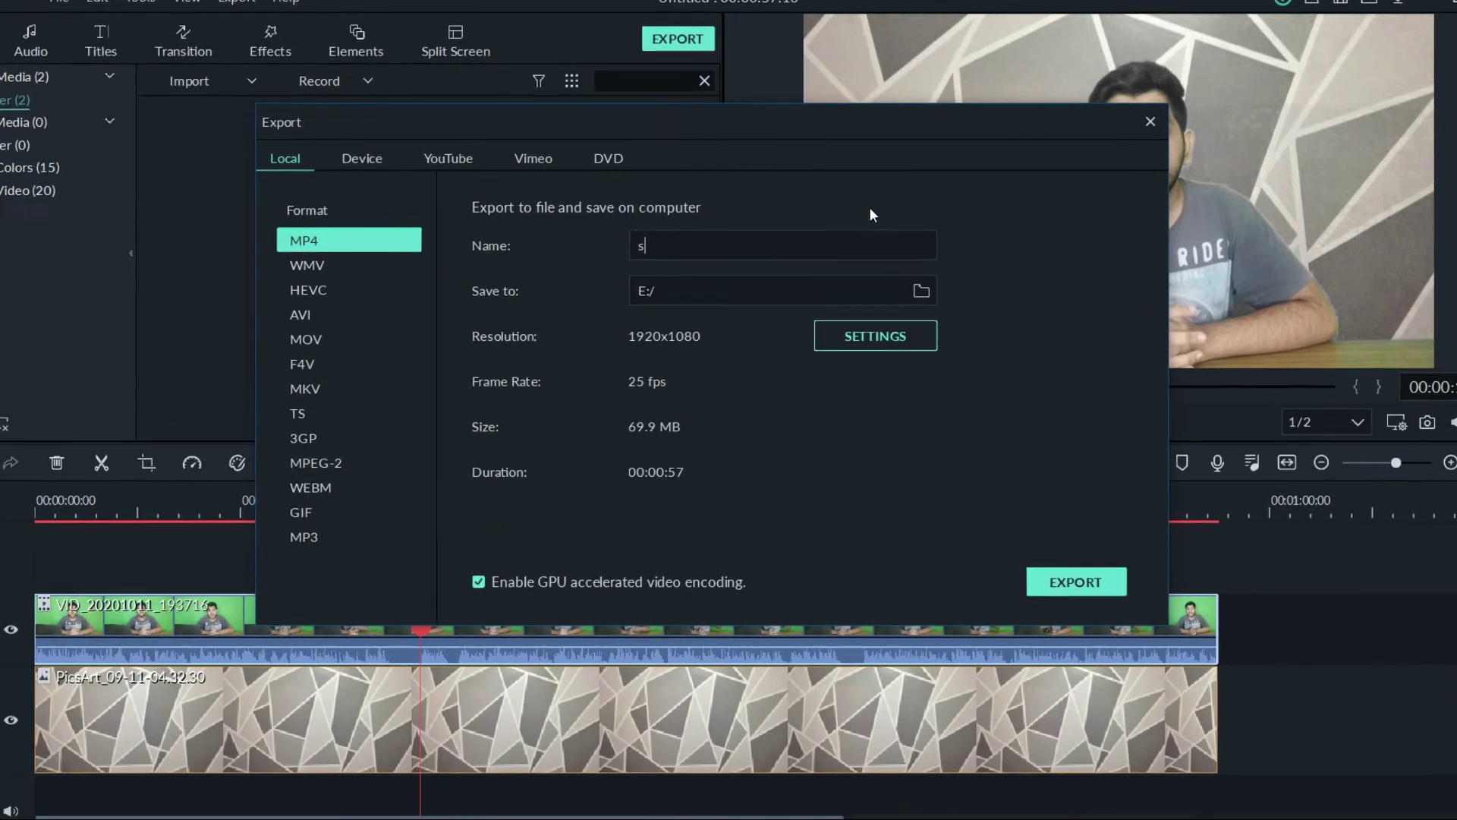
{"action": "type", "text": "ribe techno bl"}
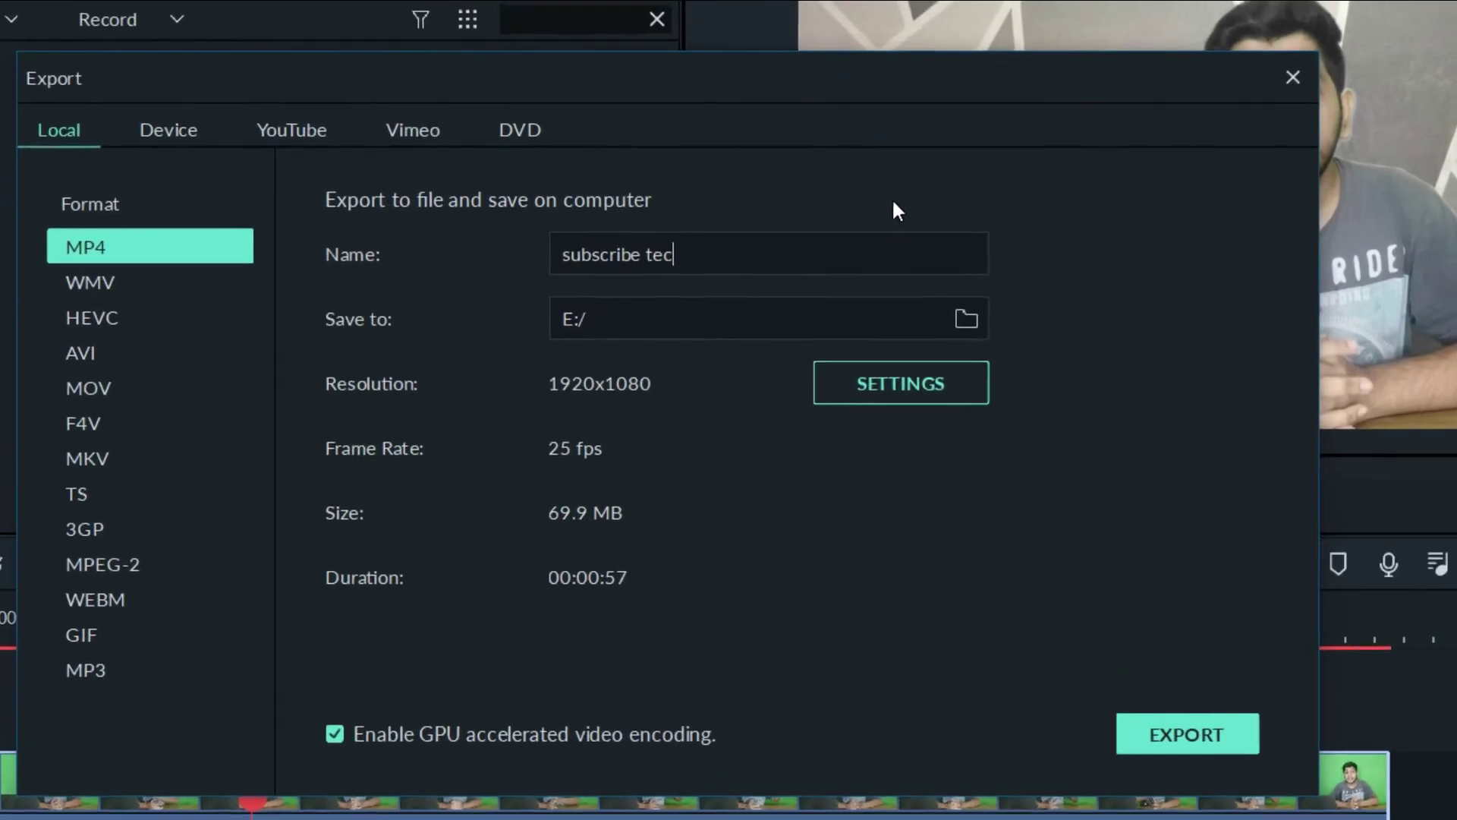
{"action": "type", "text": "ogger"}
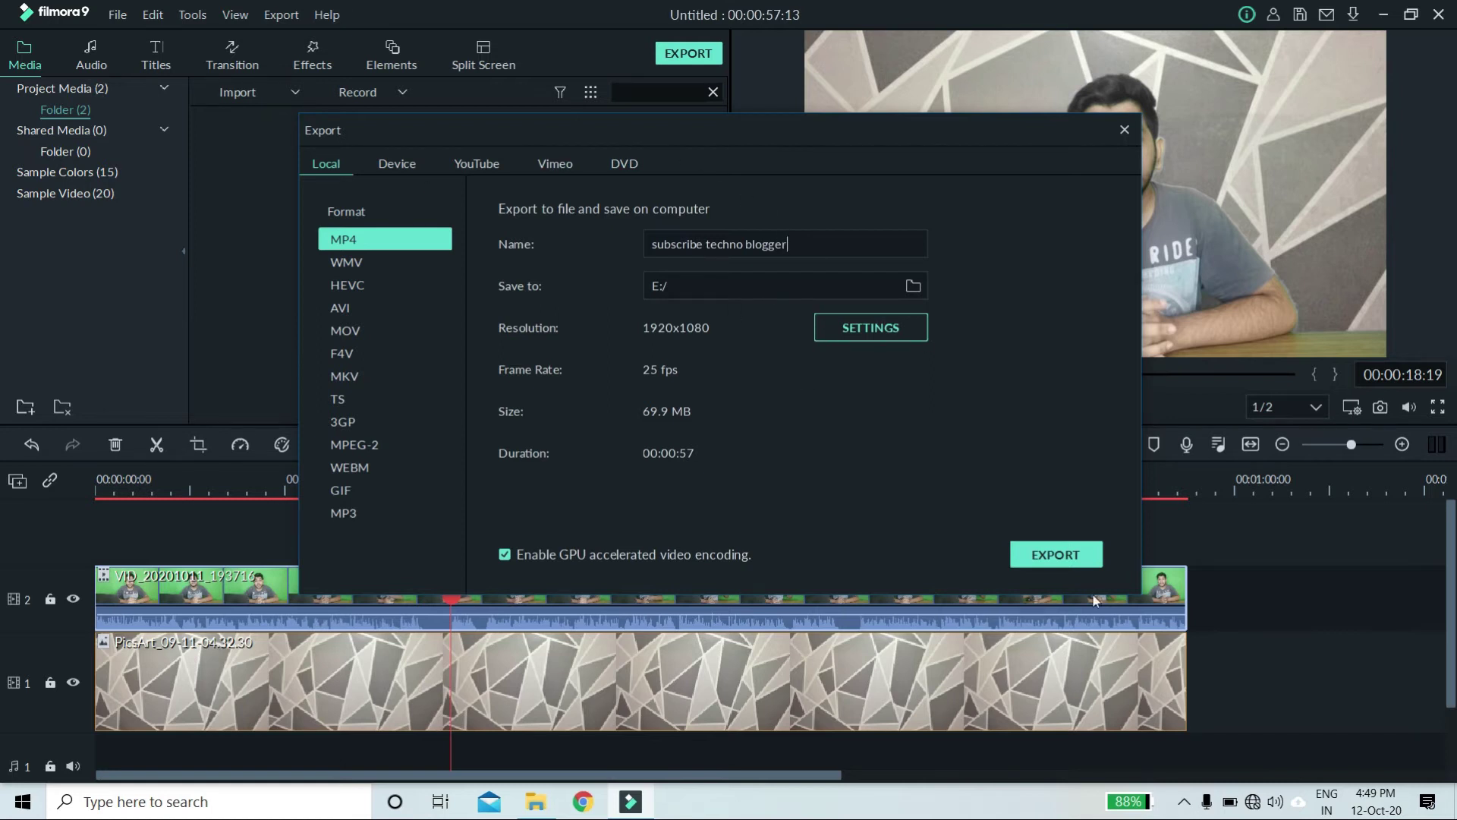
Export subscribe techno blogger.mp4 to E:/ and close the finished-export windows
{"action": "left_click", "coordinate": [1073, 564]}
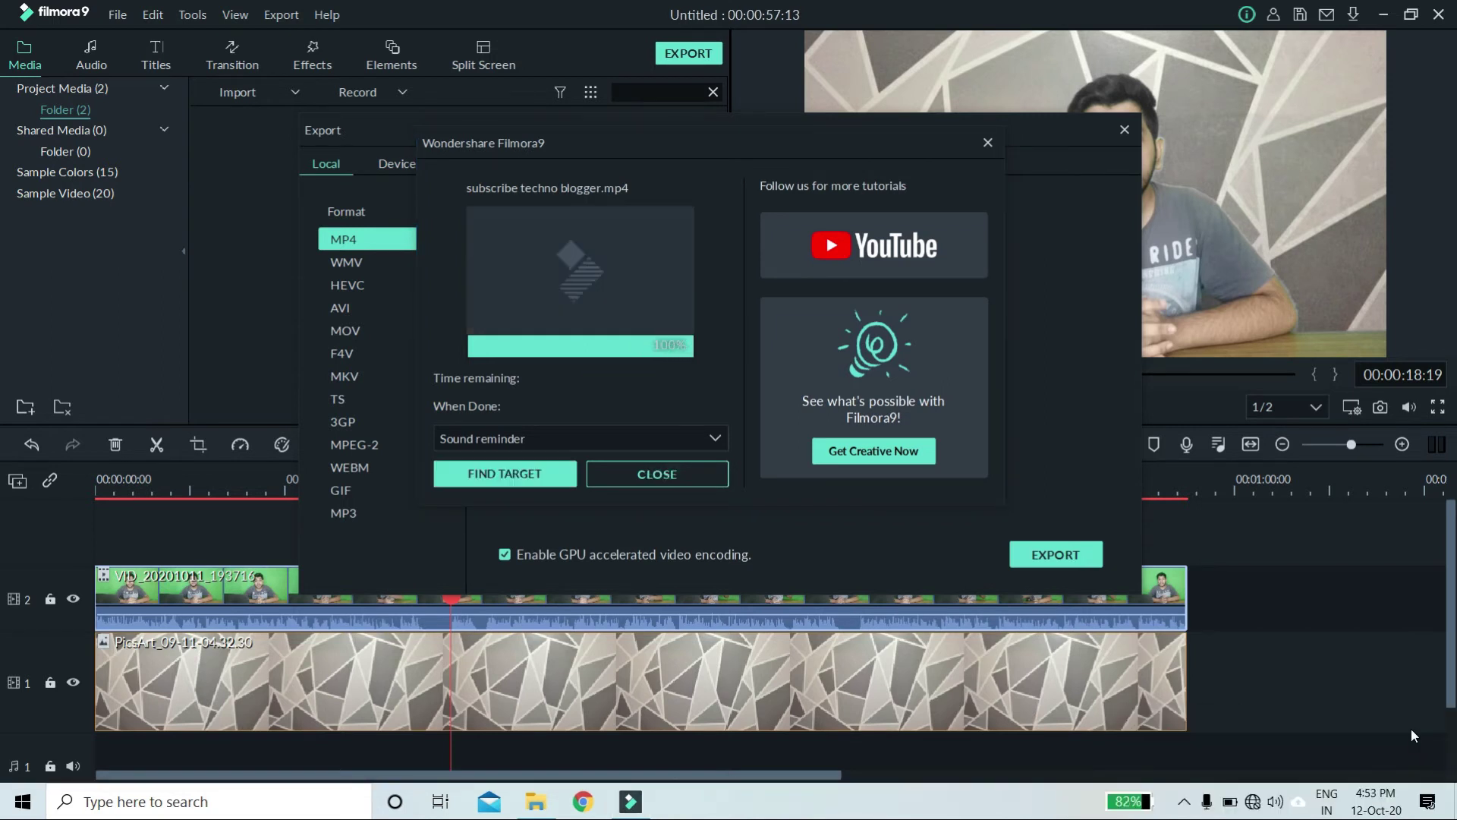
{"action": "left_click", "coordinate": [654, 475]}
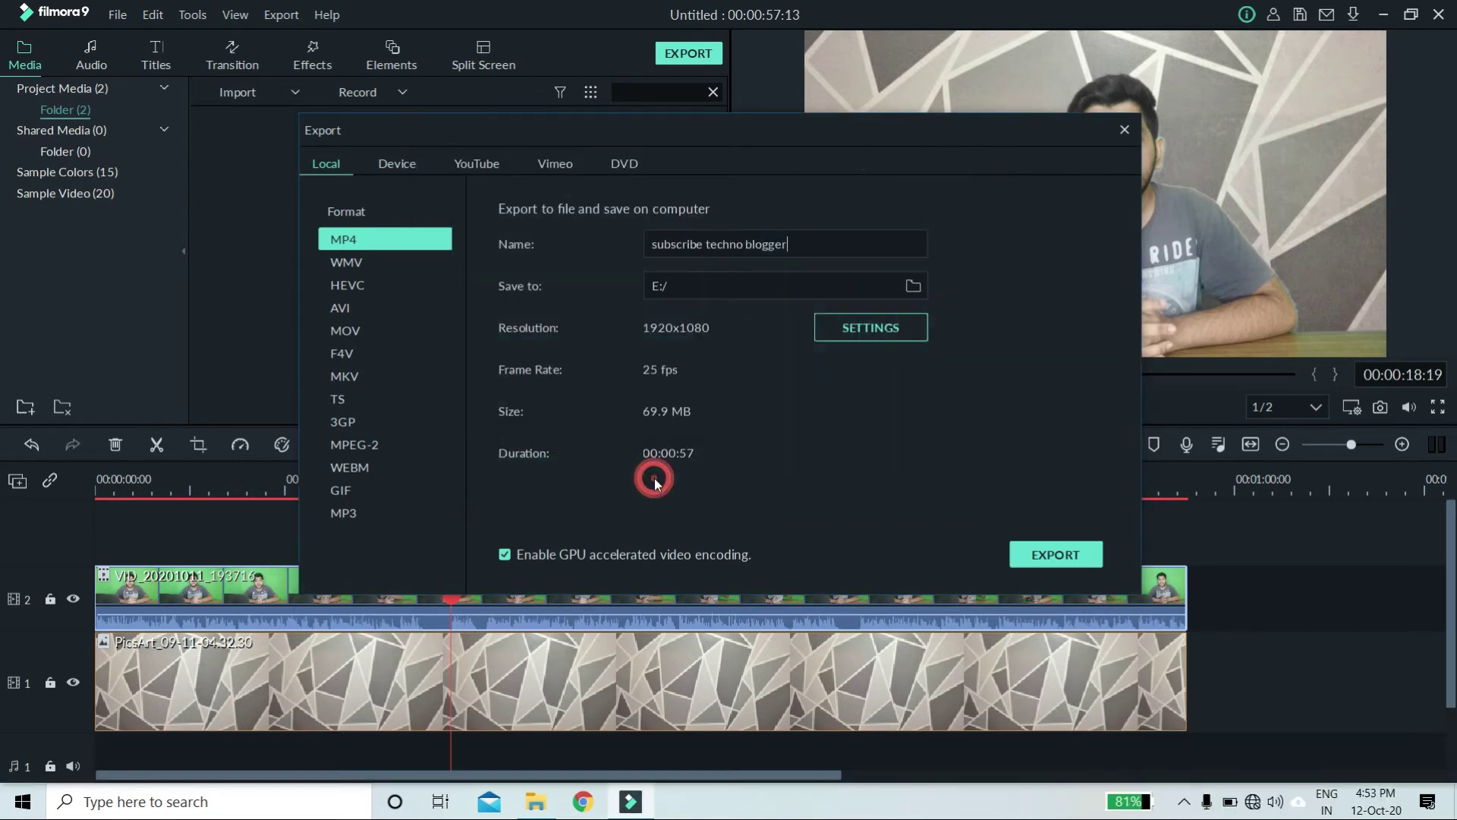
{"action": "left_click", "coordinate": [1124, 130]}
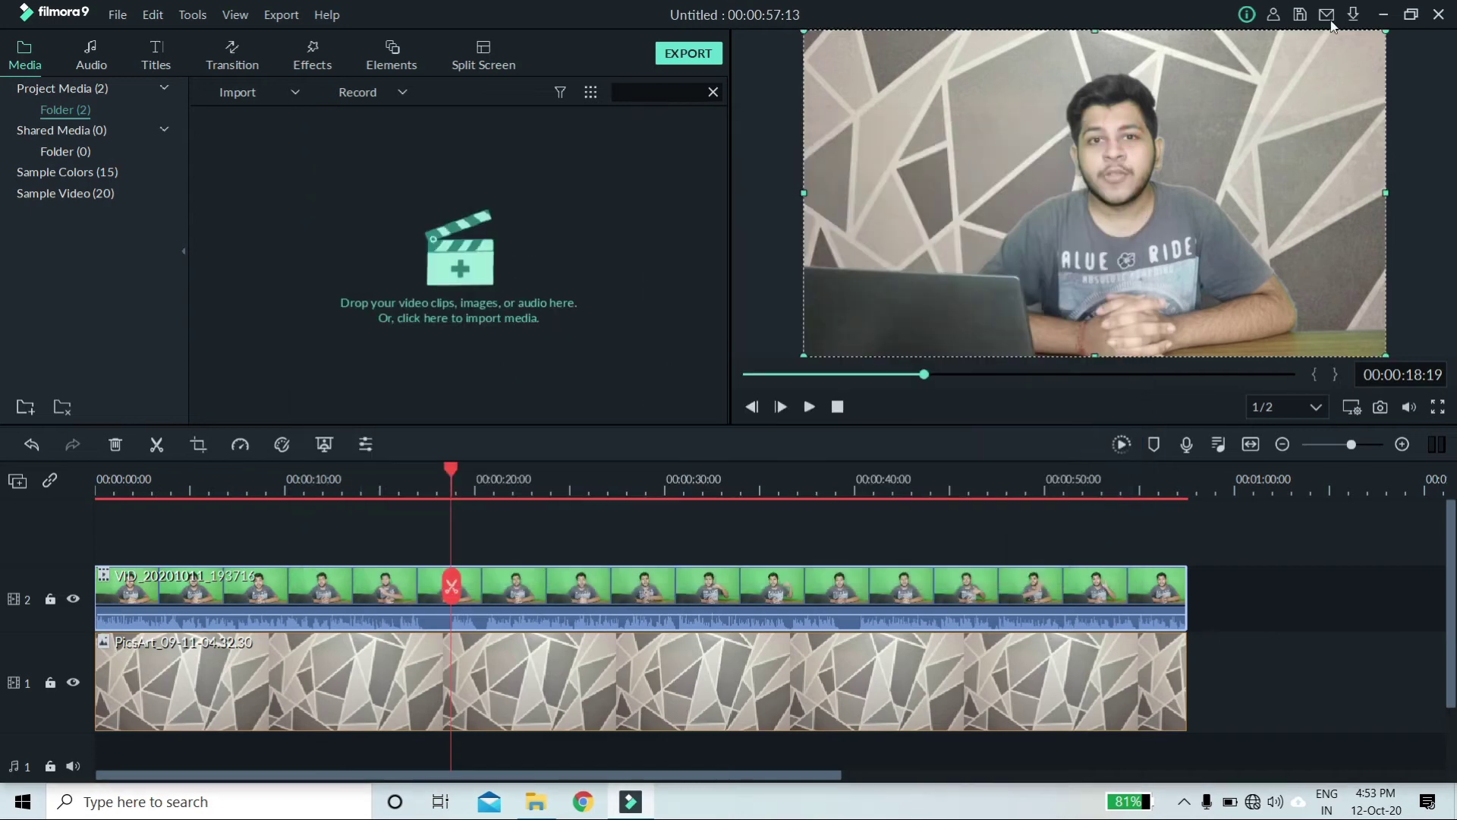
Locate subscribe techno blogger on Disk 2 (E:) via This PC and play it in VLC
{"action": "left_click", "coordinate": [1384, 15]}
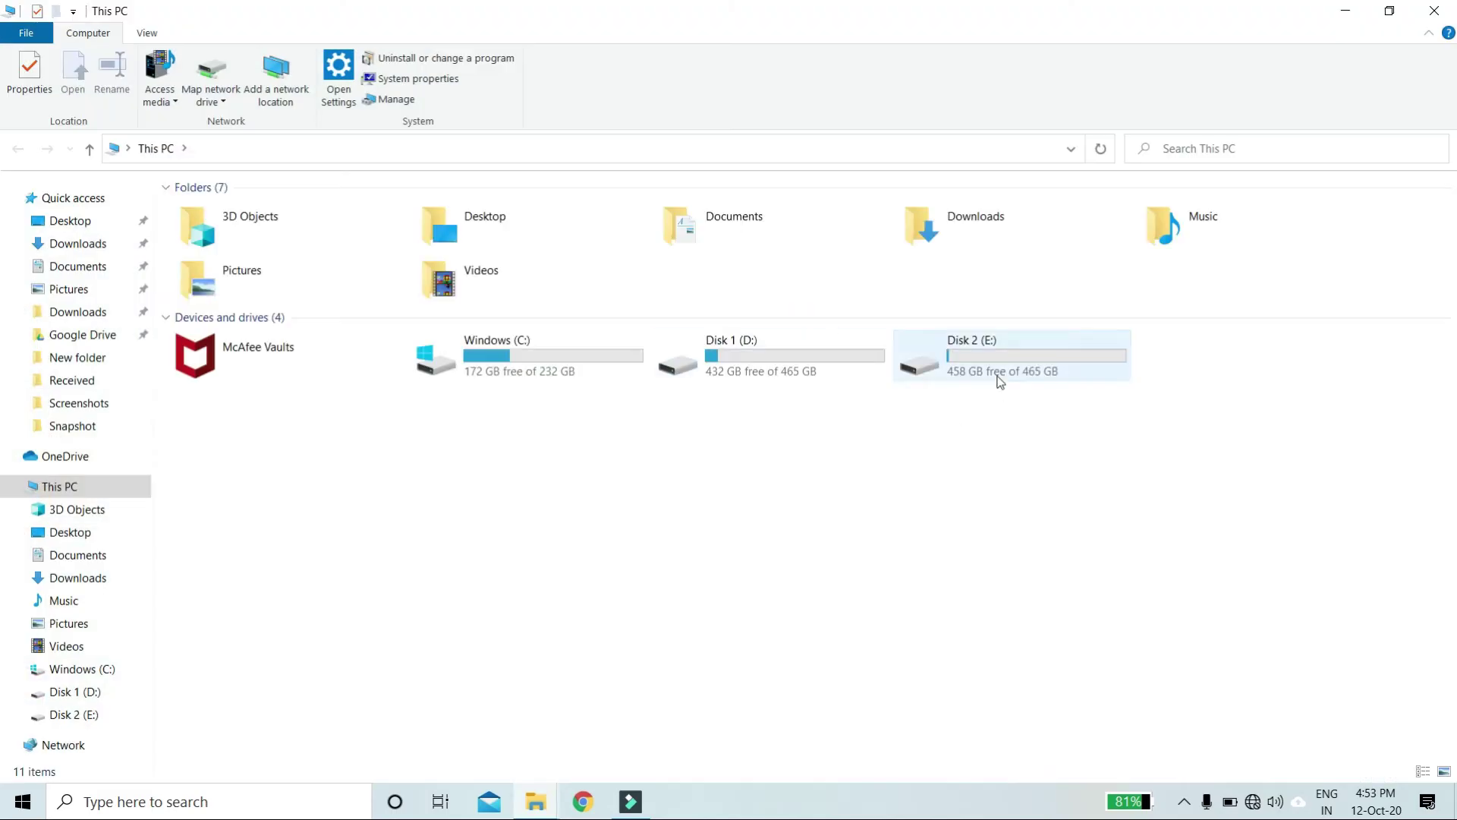
{"action": "double_click", "coordinate": [990, 372]}
{"action": "left_click", "coordinate": [325, 235]}
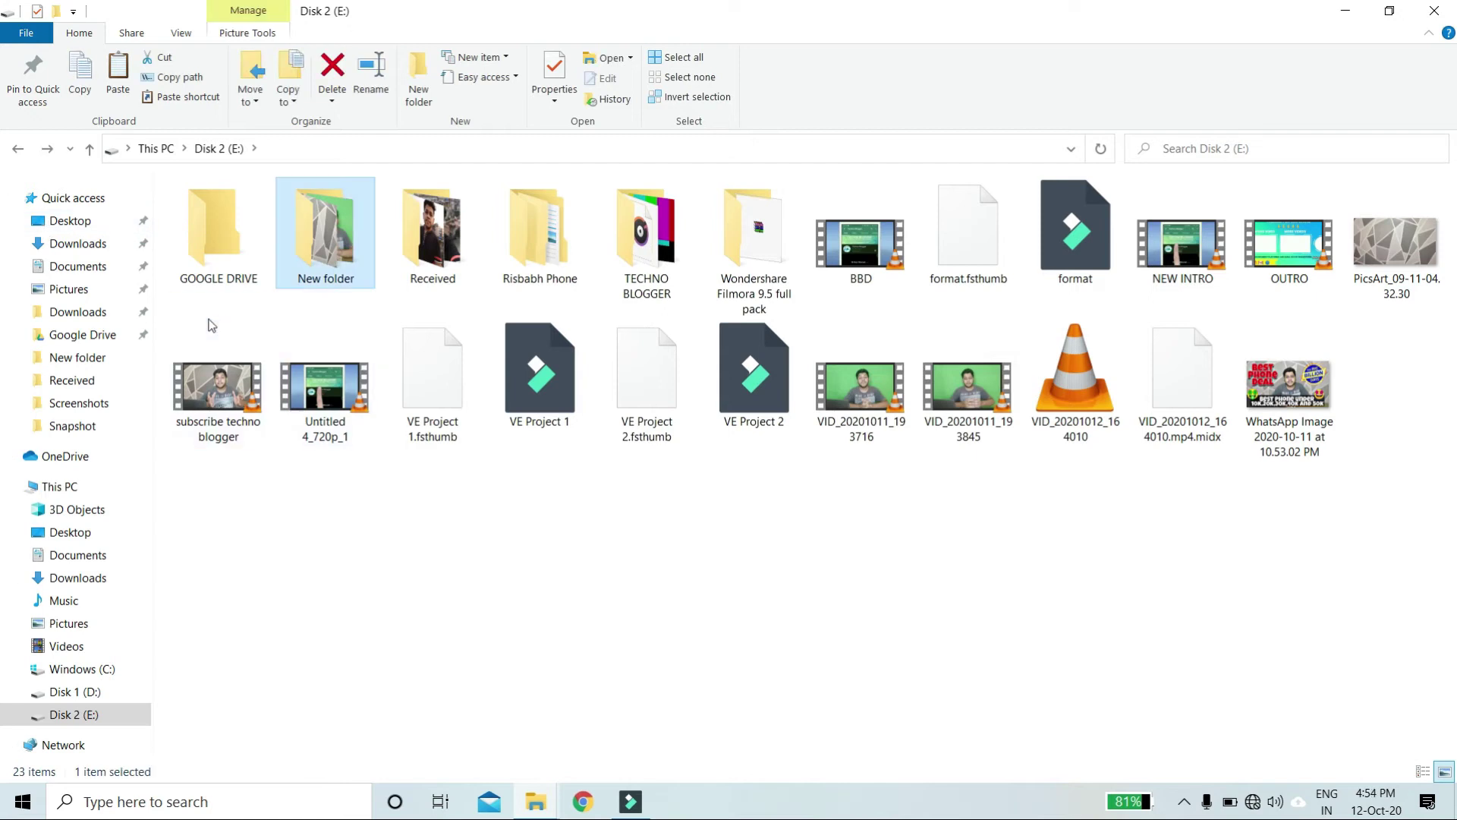
{"action": "double_click", "coordinate": [211, 402]}
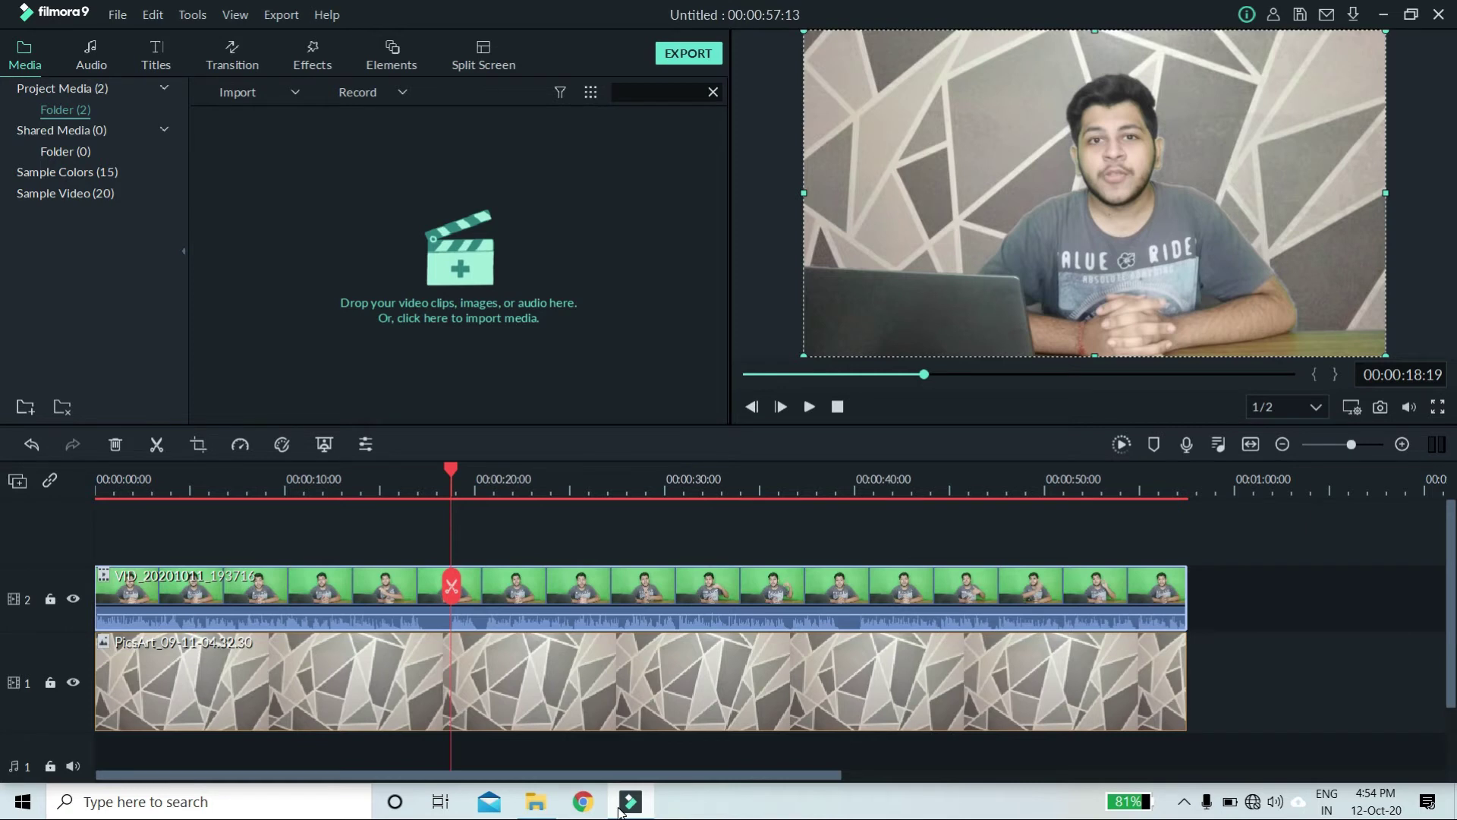
Select the green-screen clip and the geometric wall image on the timeline and group them into one unit
{"action": "scroll", "coordinate": [698, 713], "scroll_direction": "down", "scroll_amount": 1}
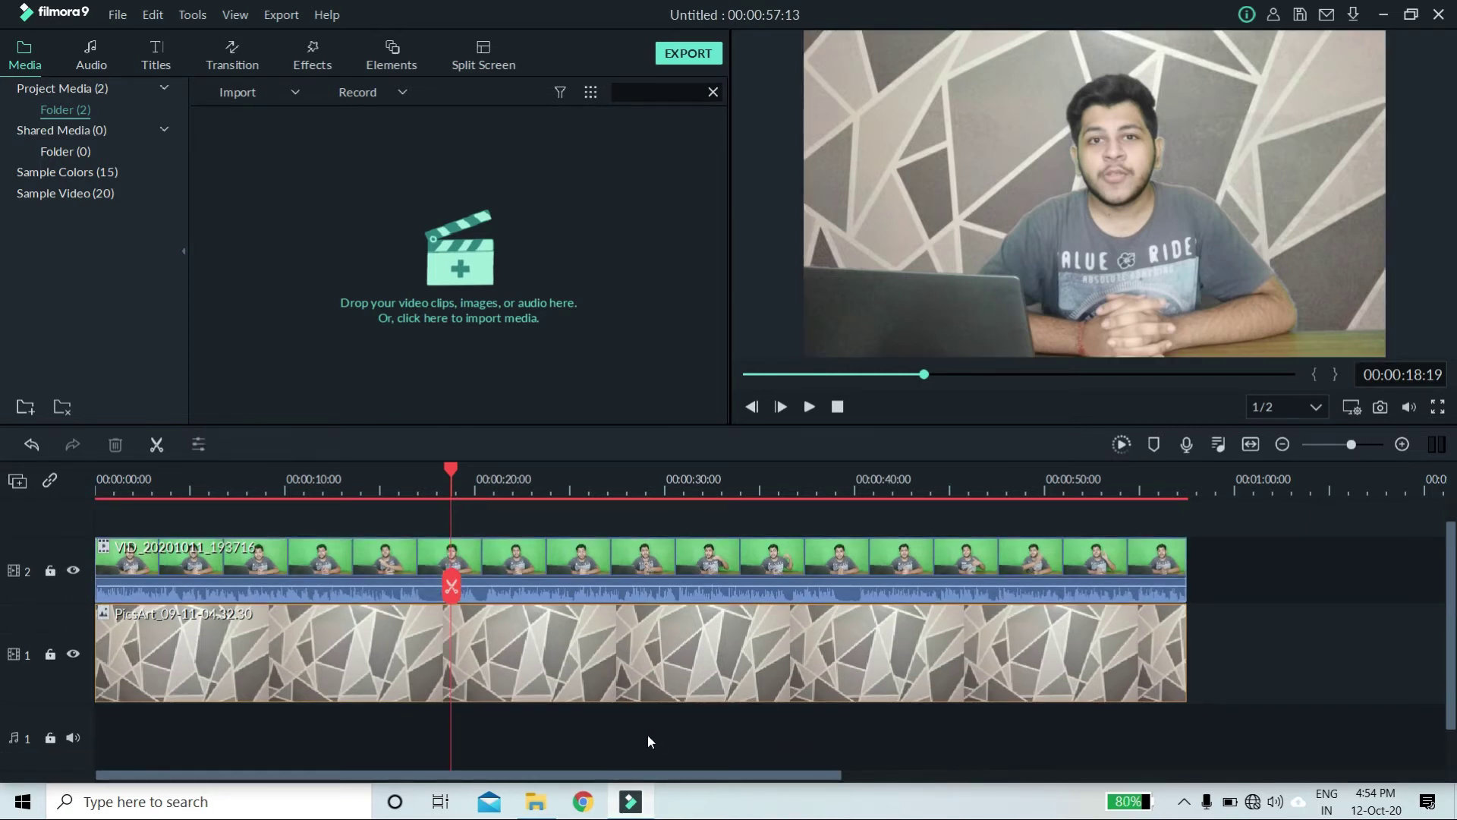
{"action": "left_click_drag", "start_coordinate": [648, 735], "coordinate": [644, 558]}
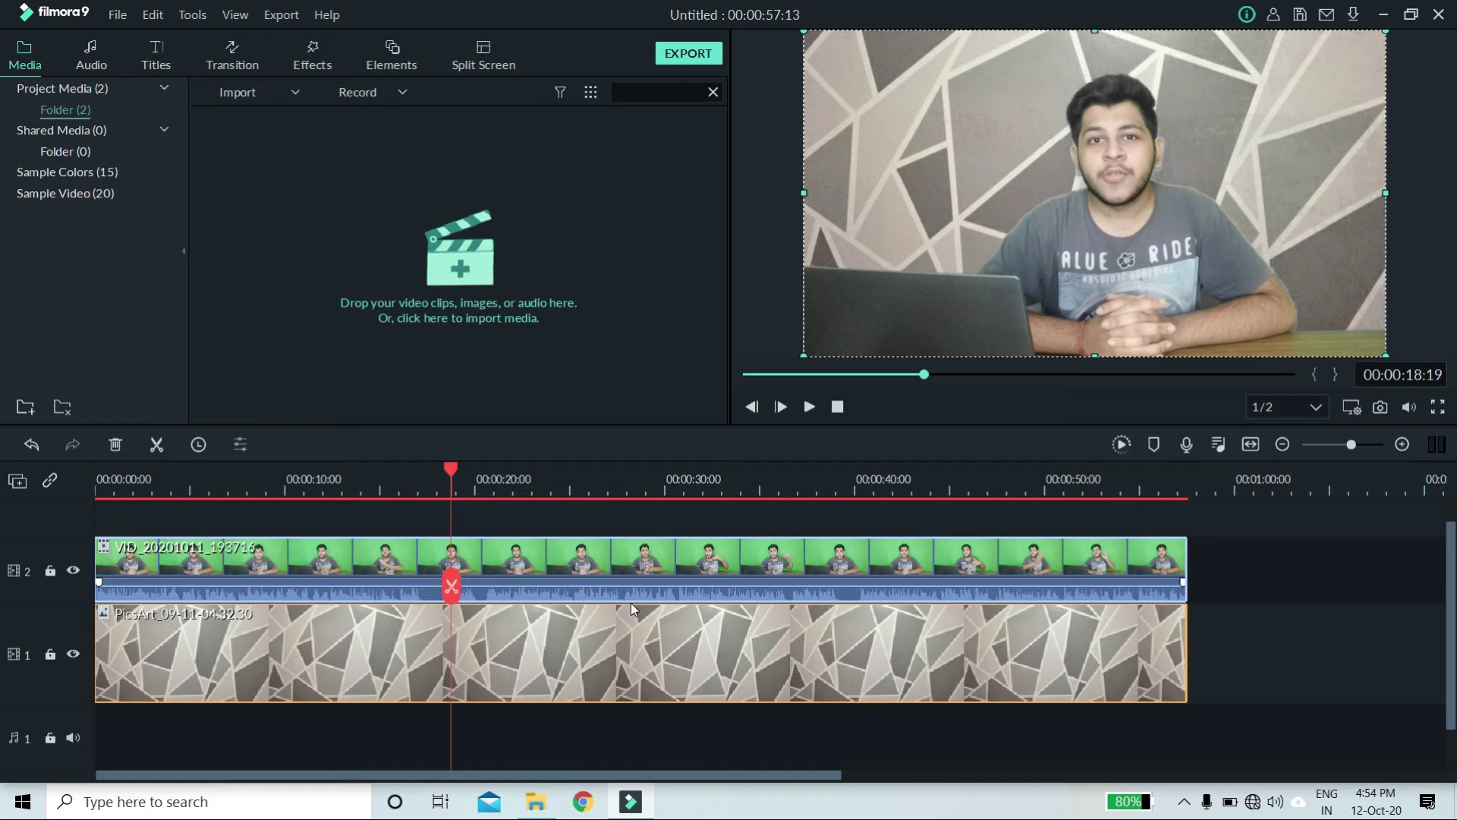
{"action": "right_click", "coordinate": [626, 626]}
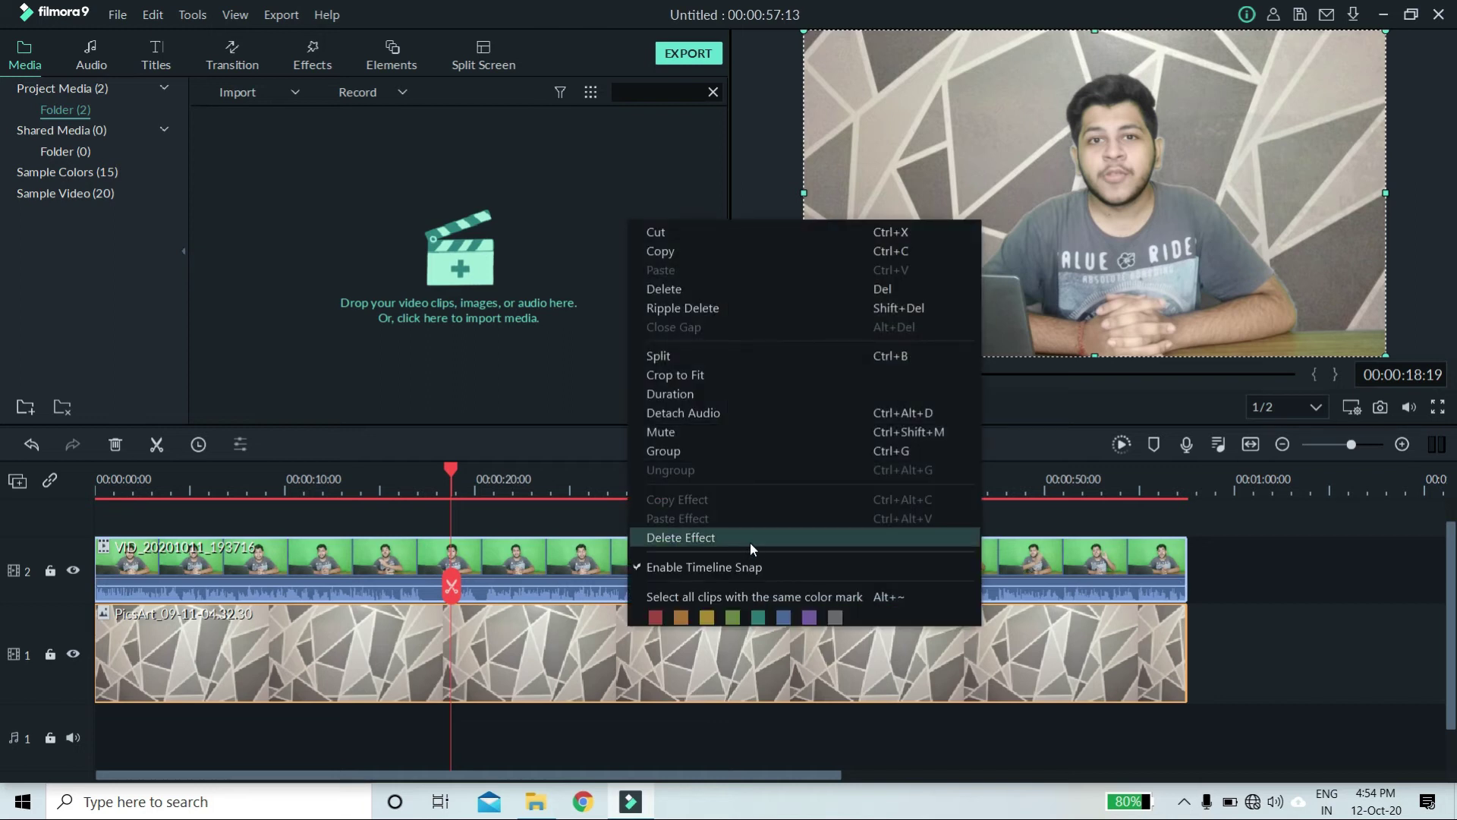
{"action": "left_click", "coordinate": [693, 452]}
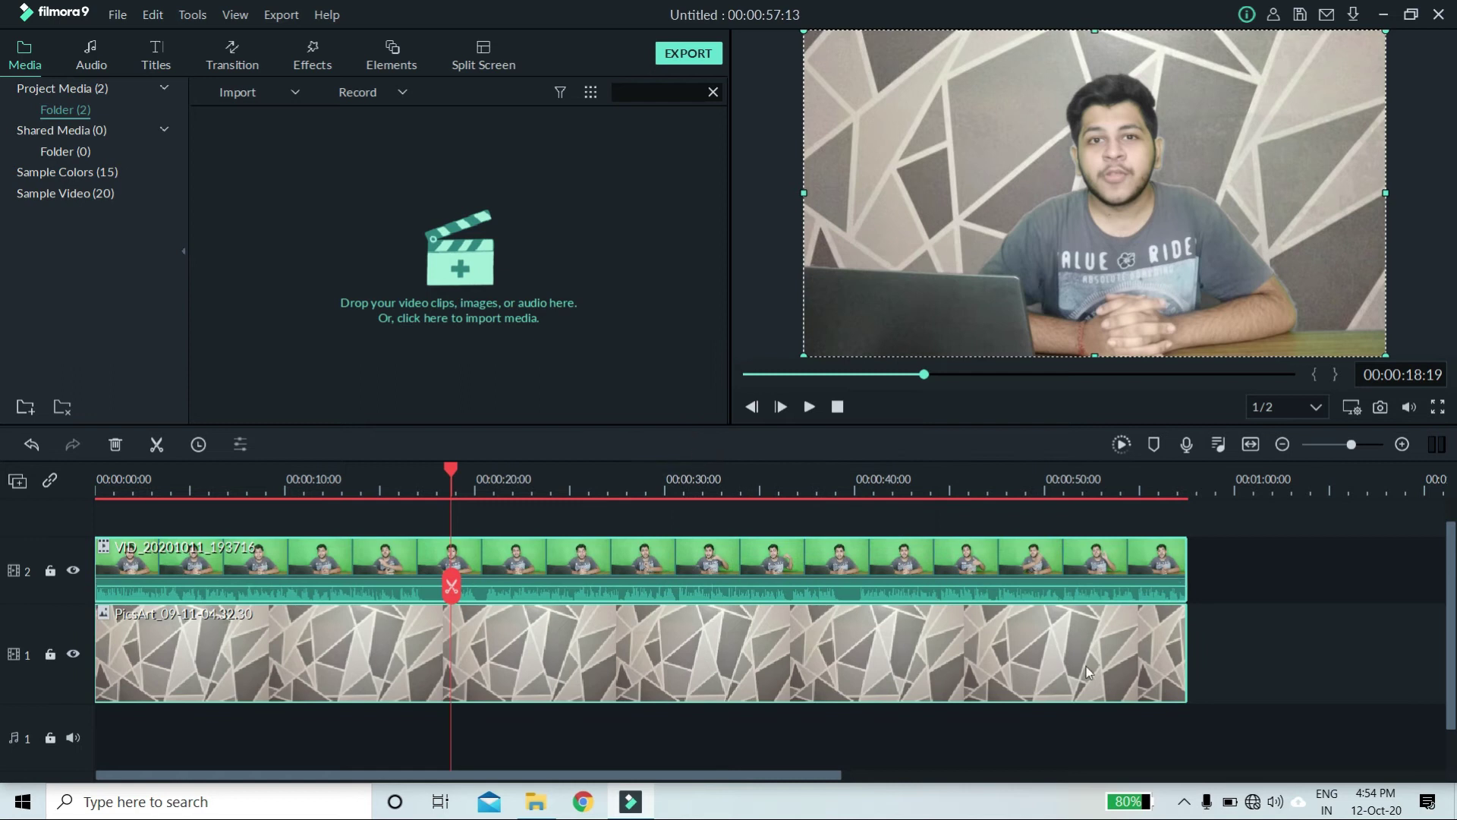
{"action": "left_click", "coordinate": [1204, 621]}
{"action": "left_click", "coordinate": [959, 644]}
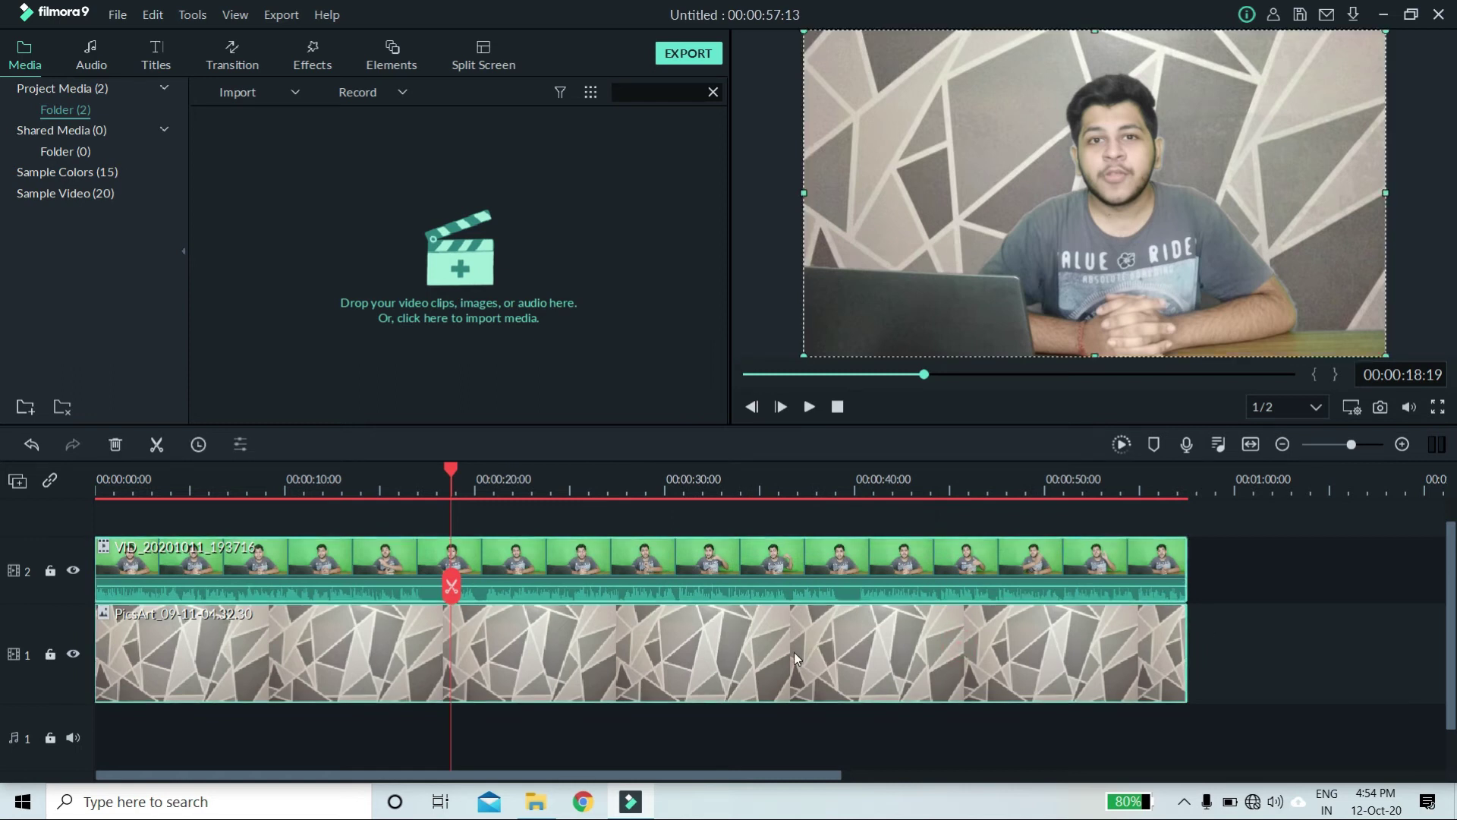